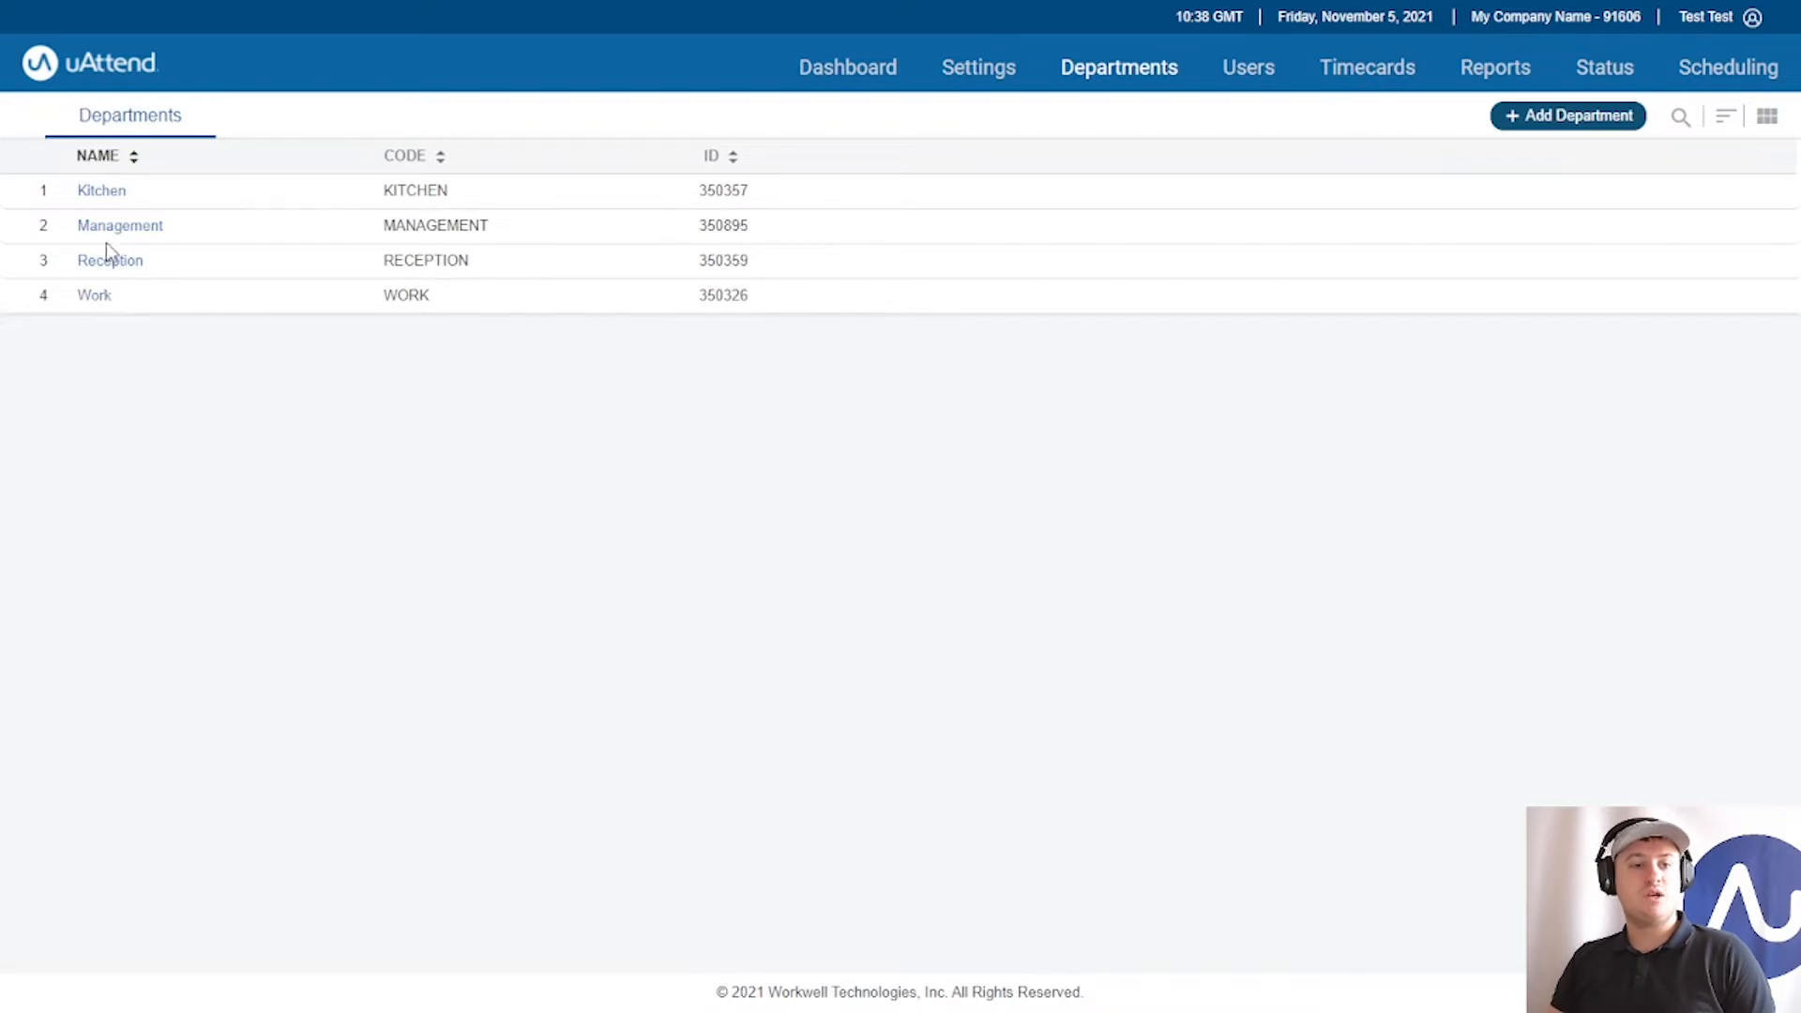
- Open the Reception department's schedule and enable every day from Monday through Friday
{"action": "left_click", "coordinate": [113, 266]}
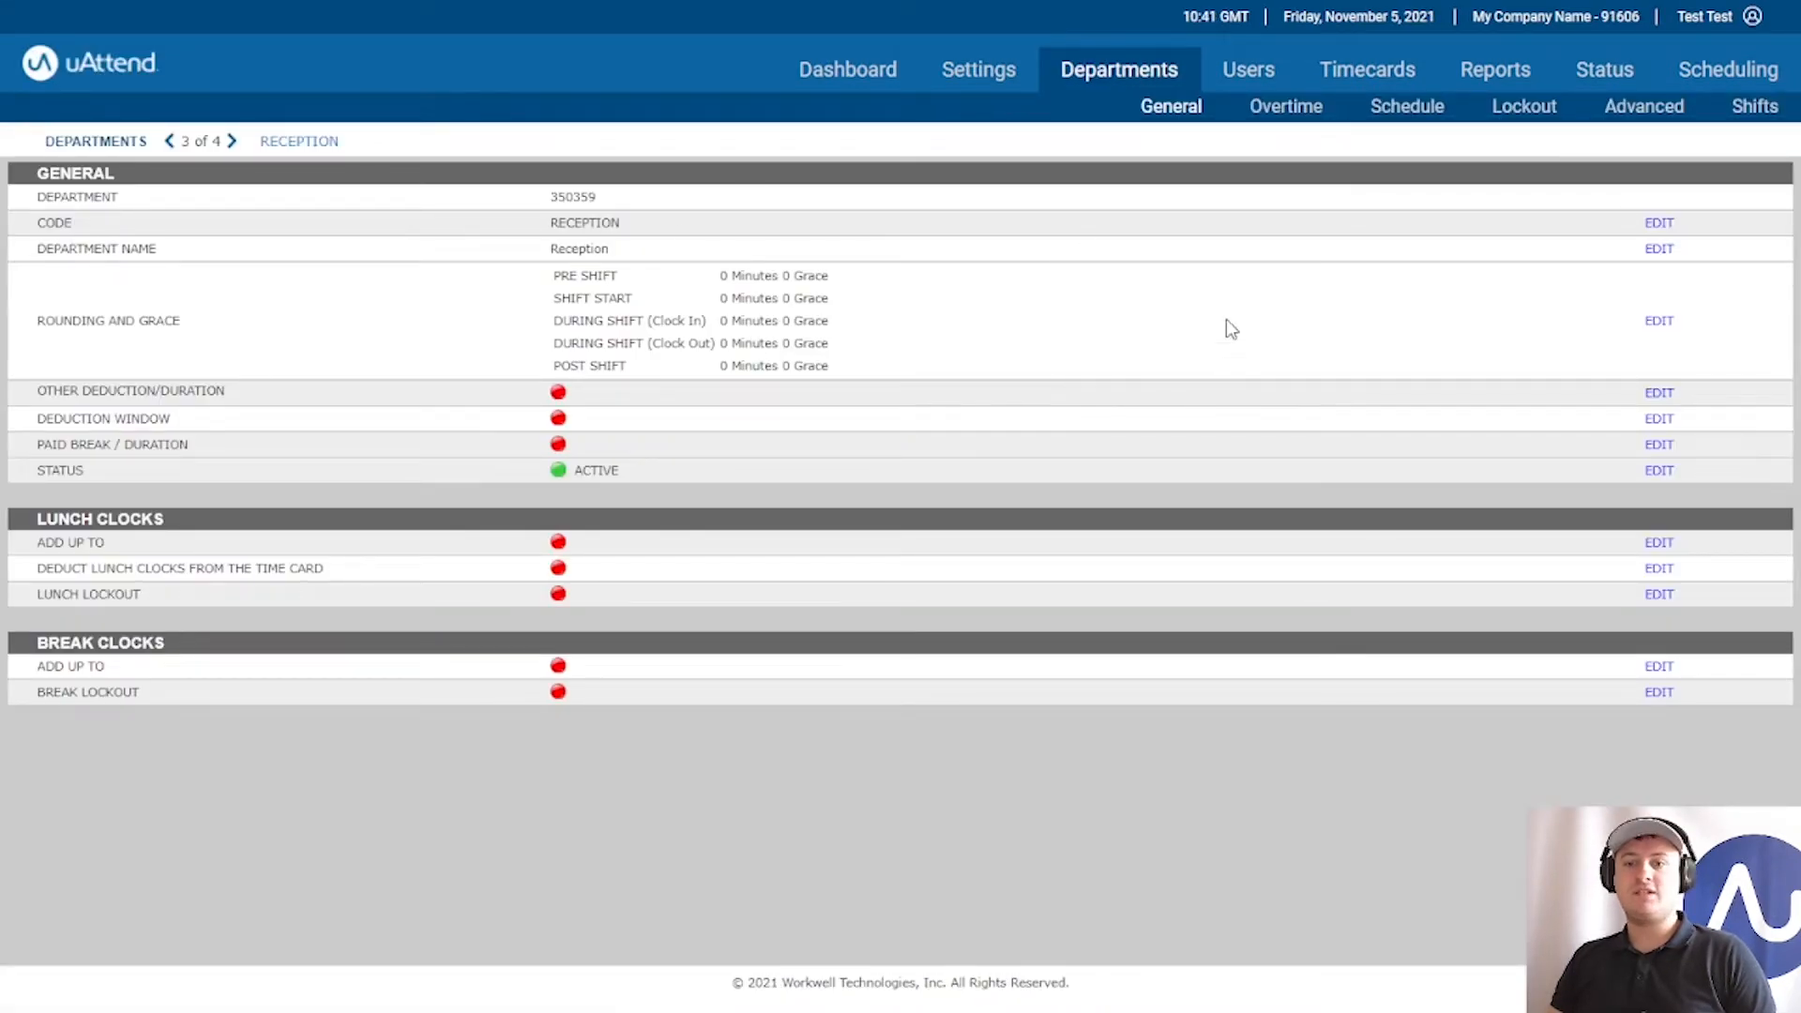
{"action": "left_click", "coordinate": [1398, 126]}
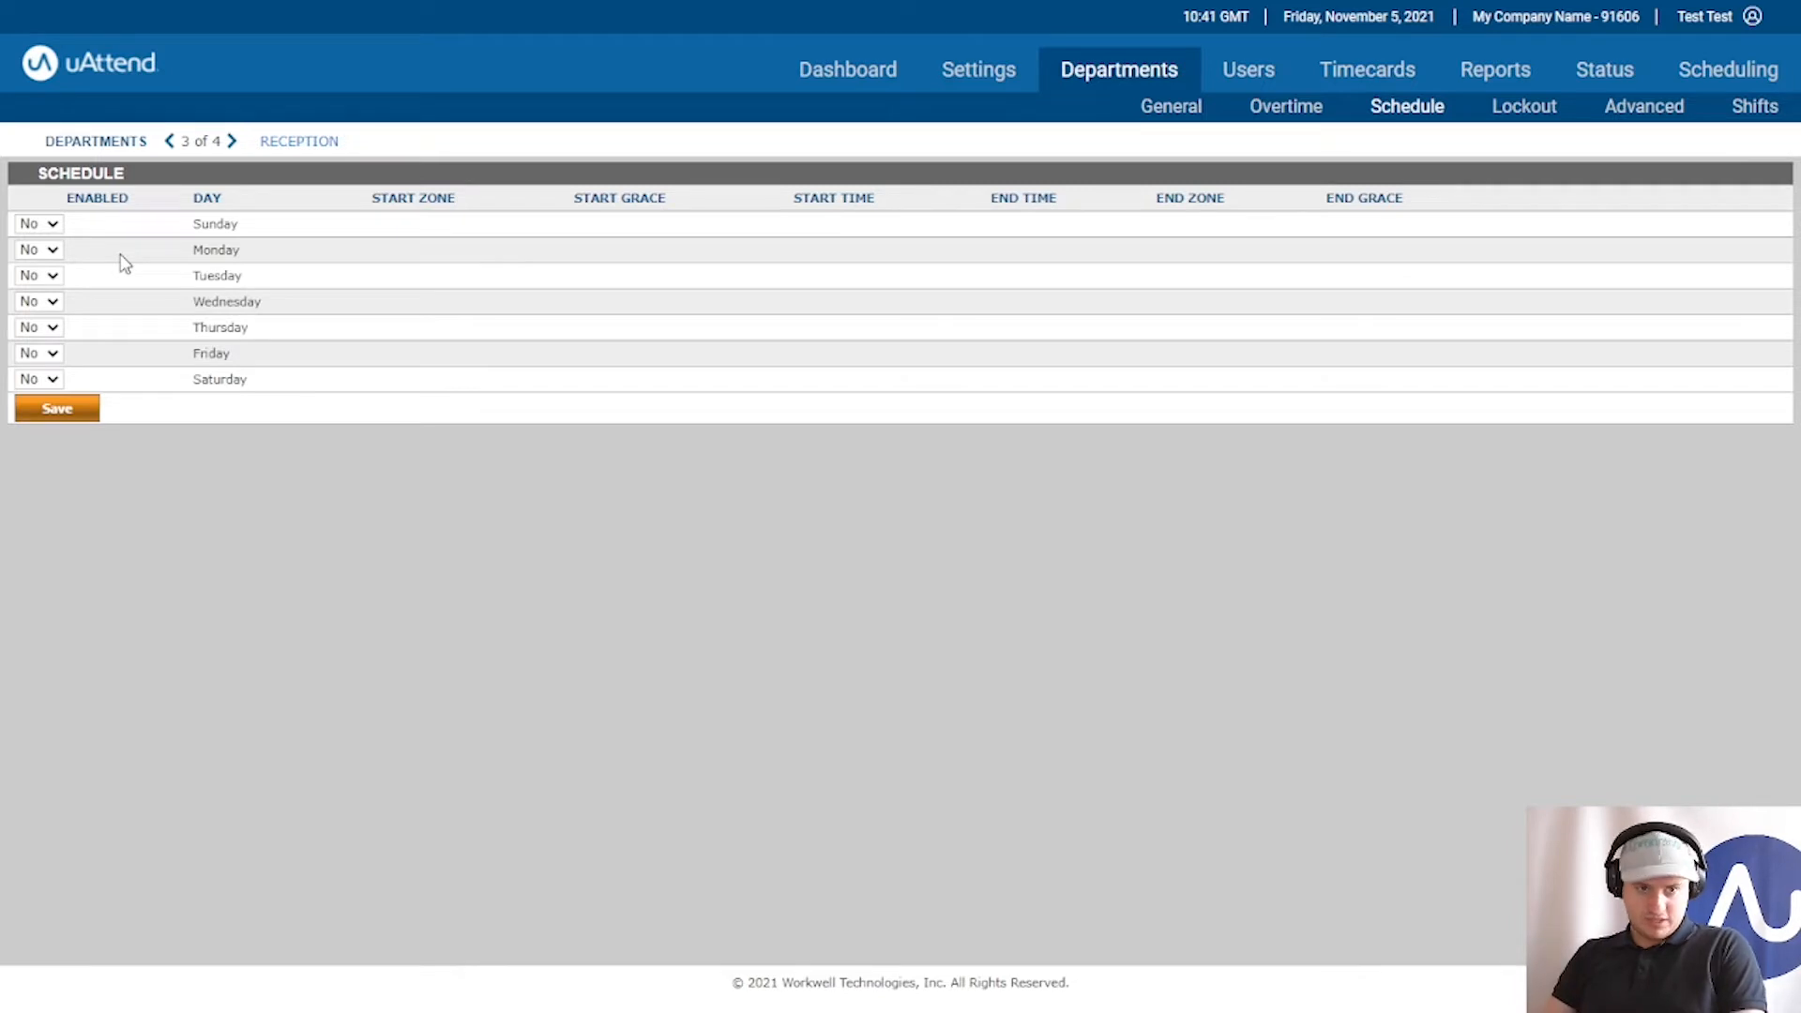
{"action": "left_click", "coordinate": [53, 251]}
{"action": "left_click", "coordinate": [42, 288]}
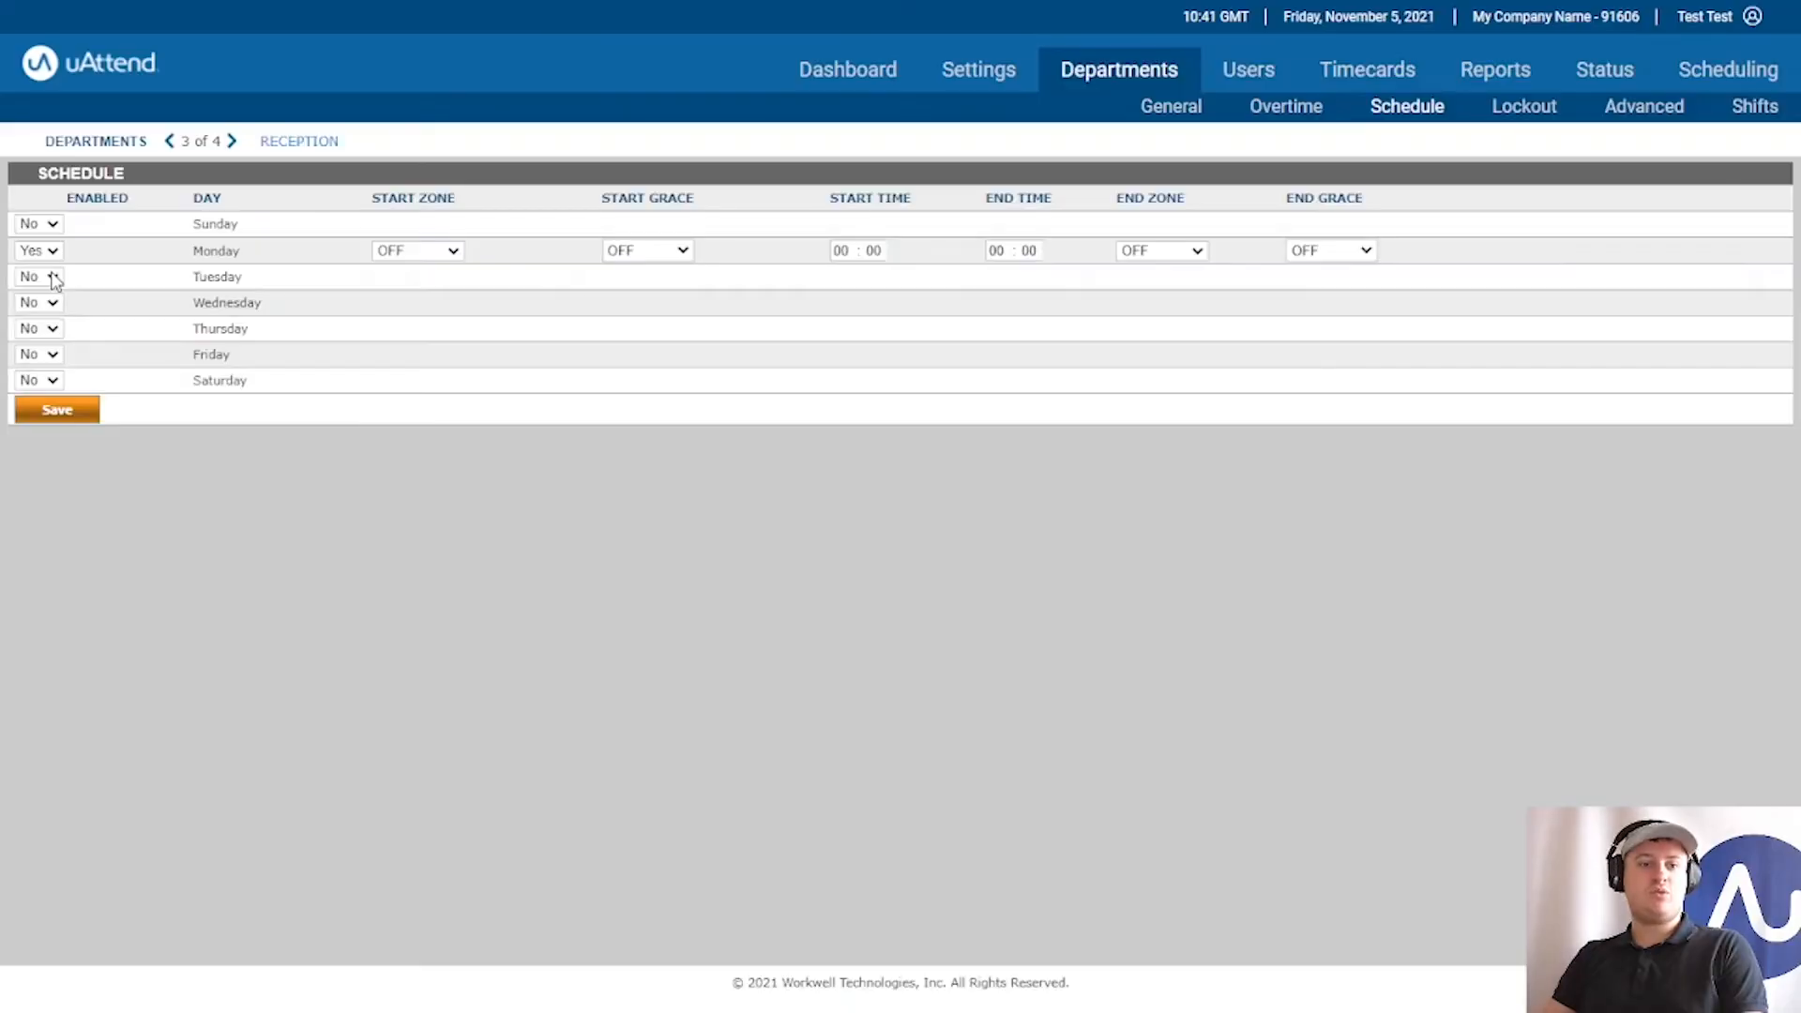
{"action": "left_click", "coordinate": [47, 276]}
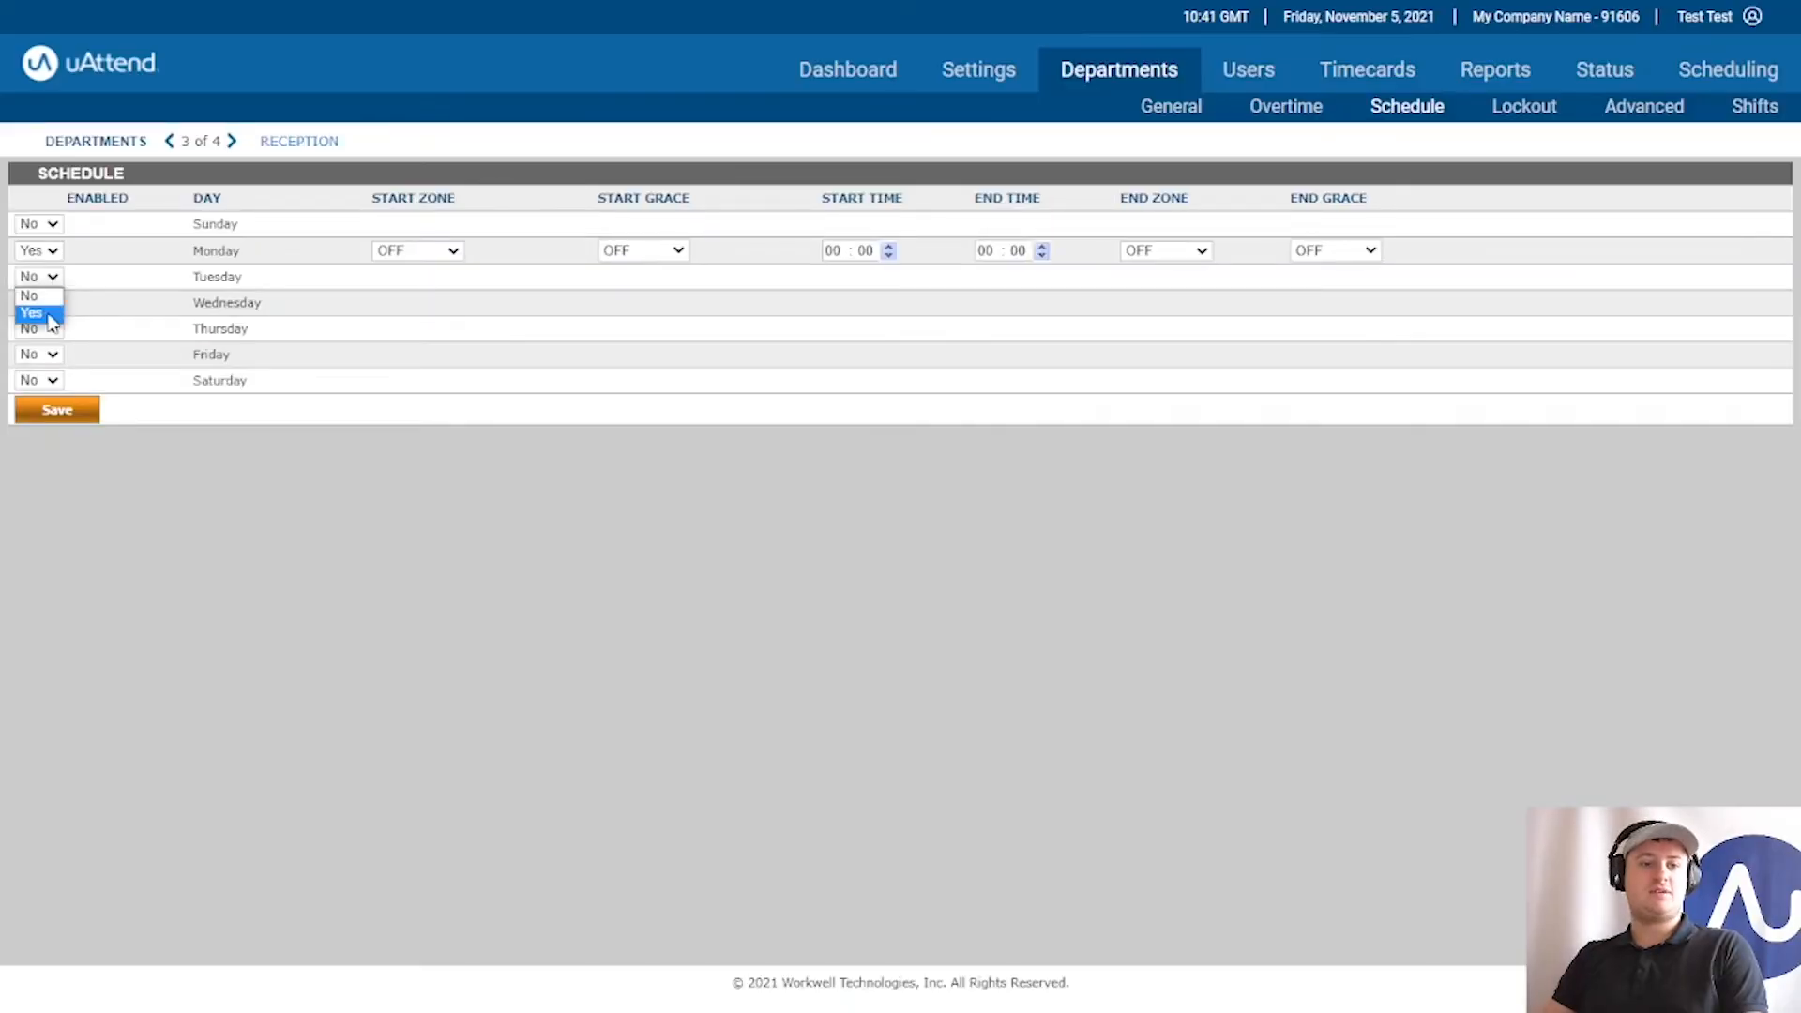
{"action": "left_click", "coordinate": [47, 315]}
{"action": "left_click", "coordinate": [47, 309]}
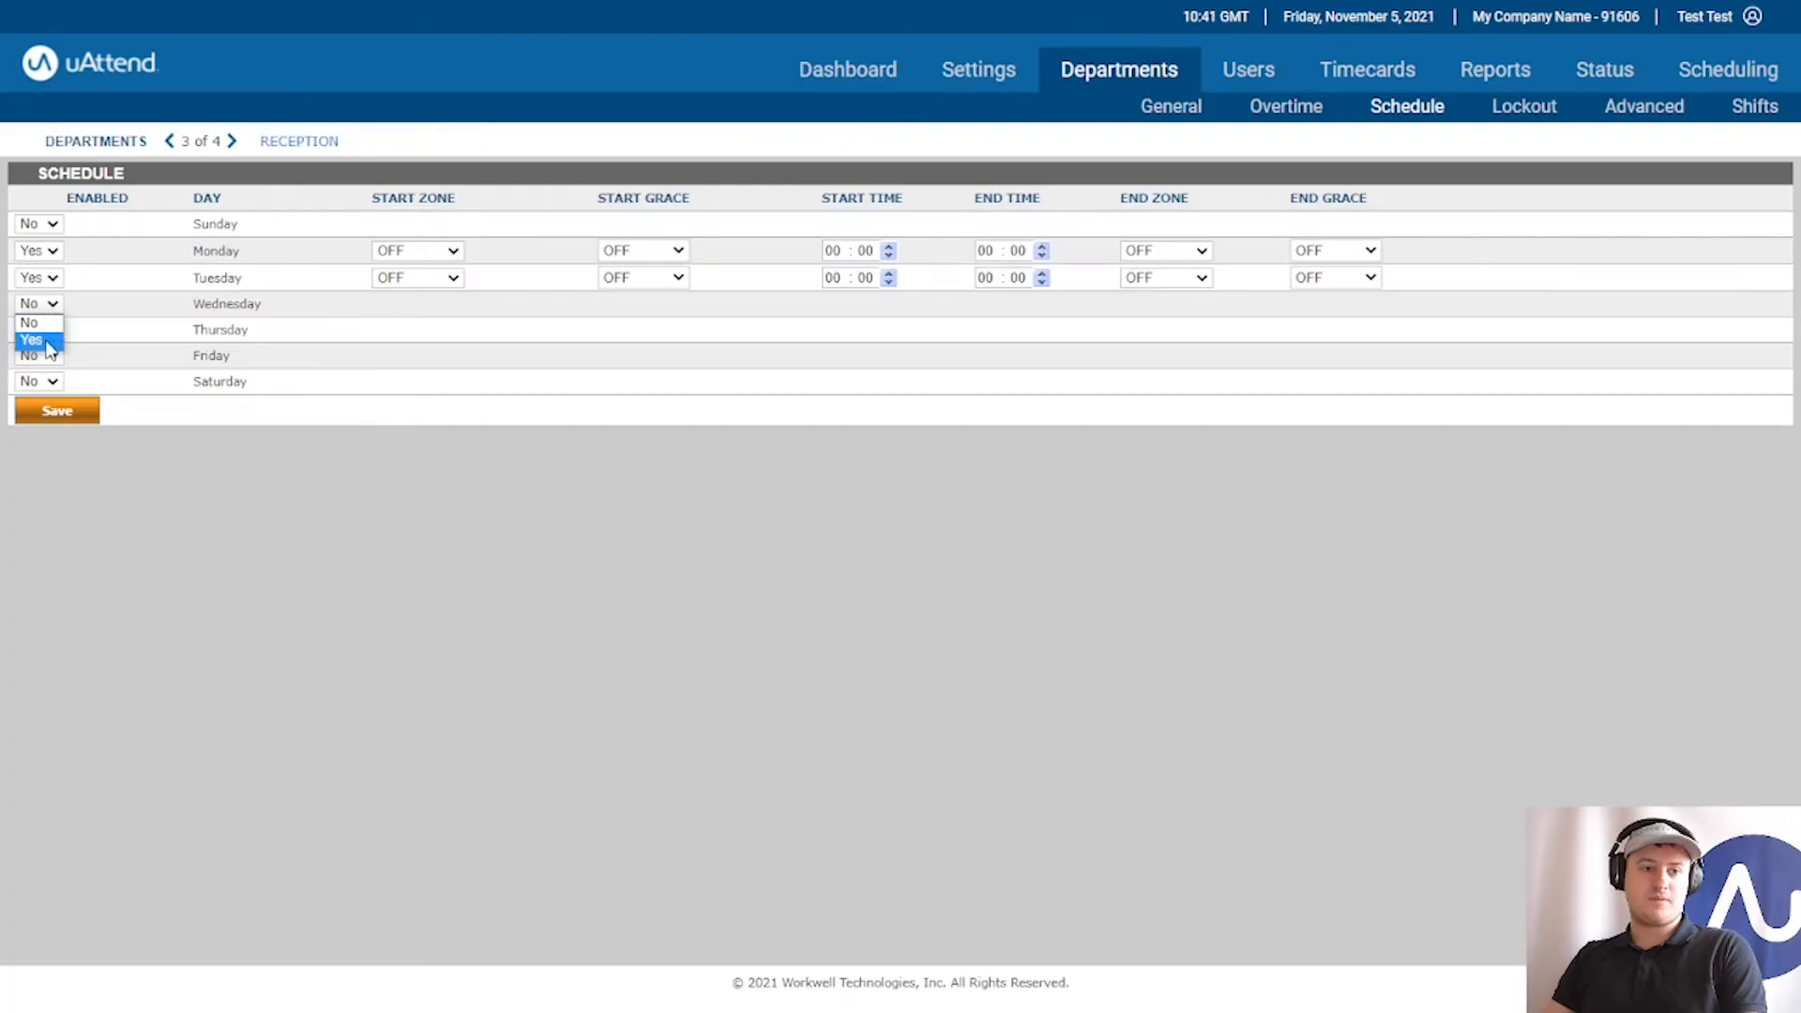
{"action": "left_click", "coordinate": [45, 339]}
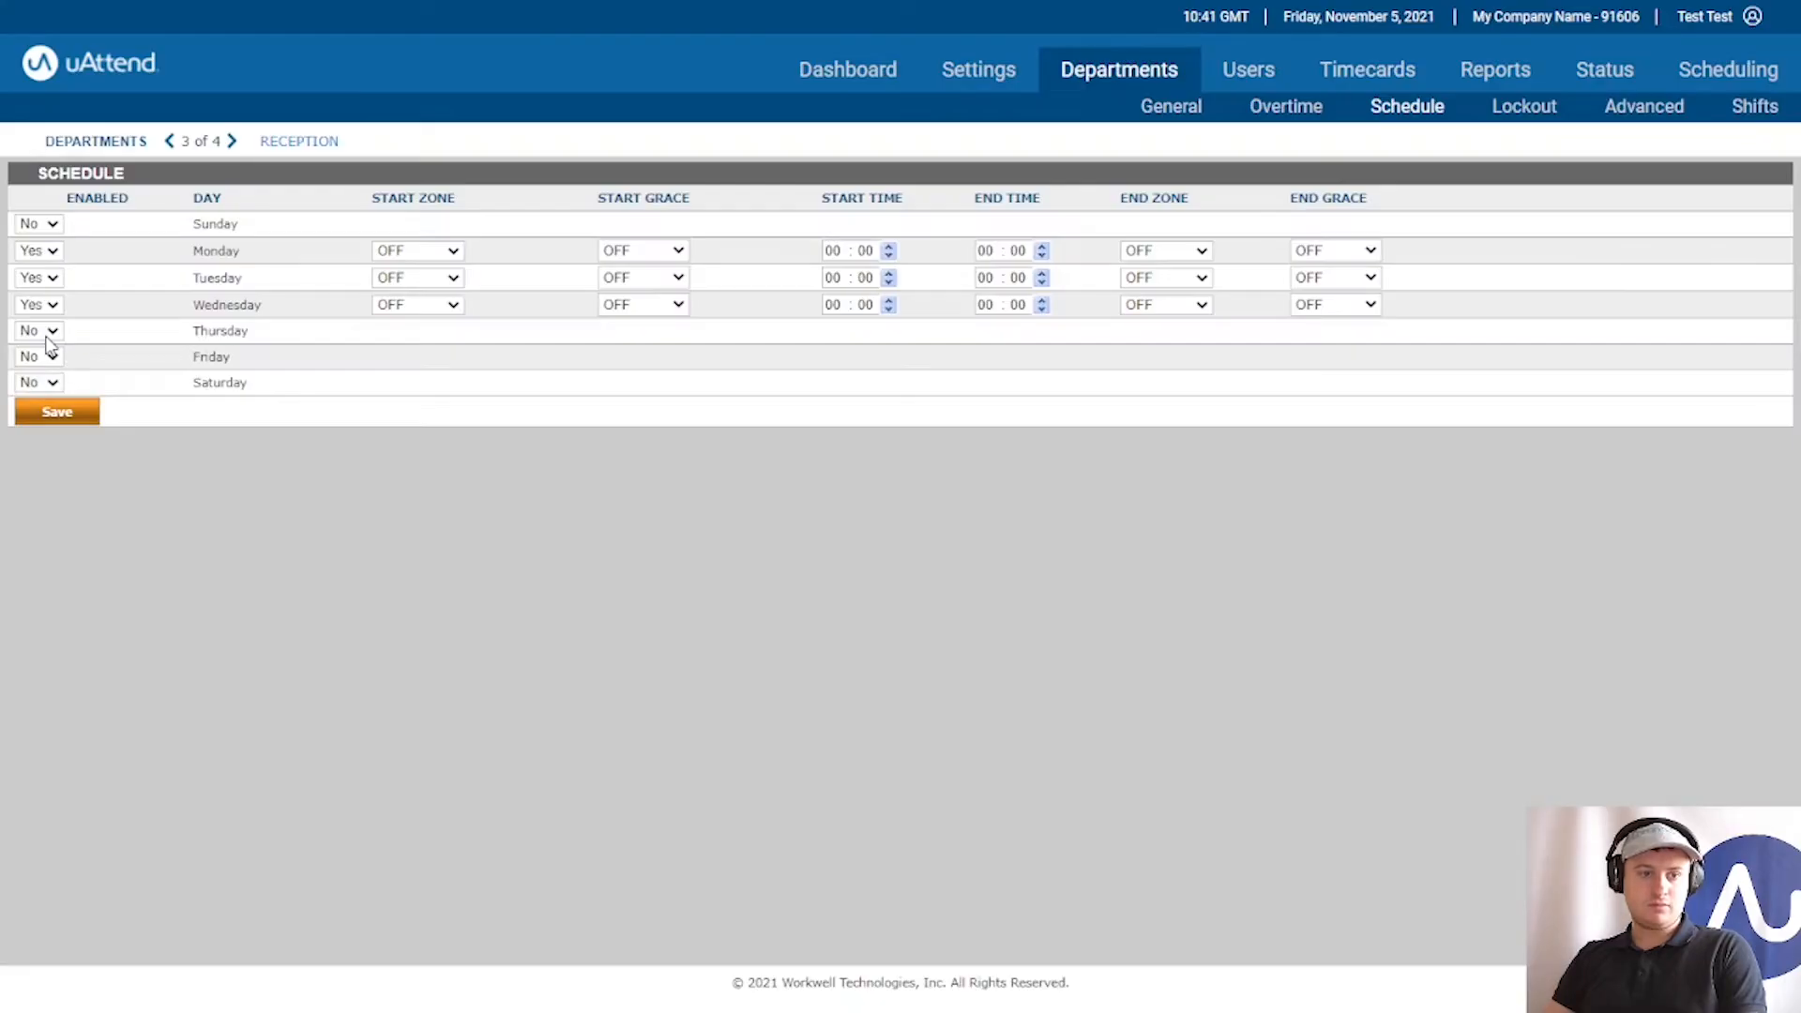
{"action": "left_click", "coordinate": [45, 334]}
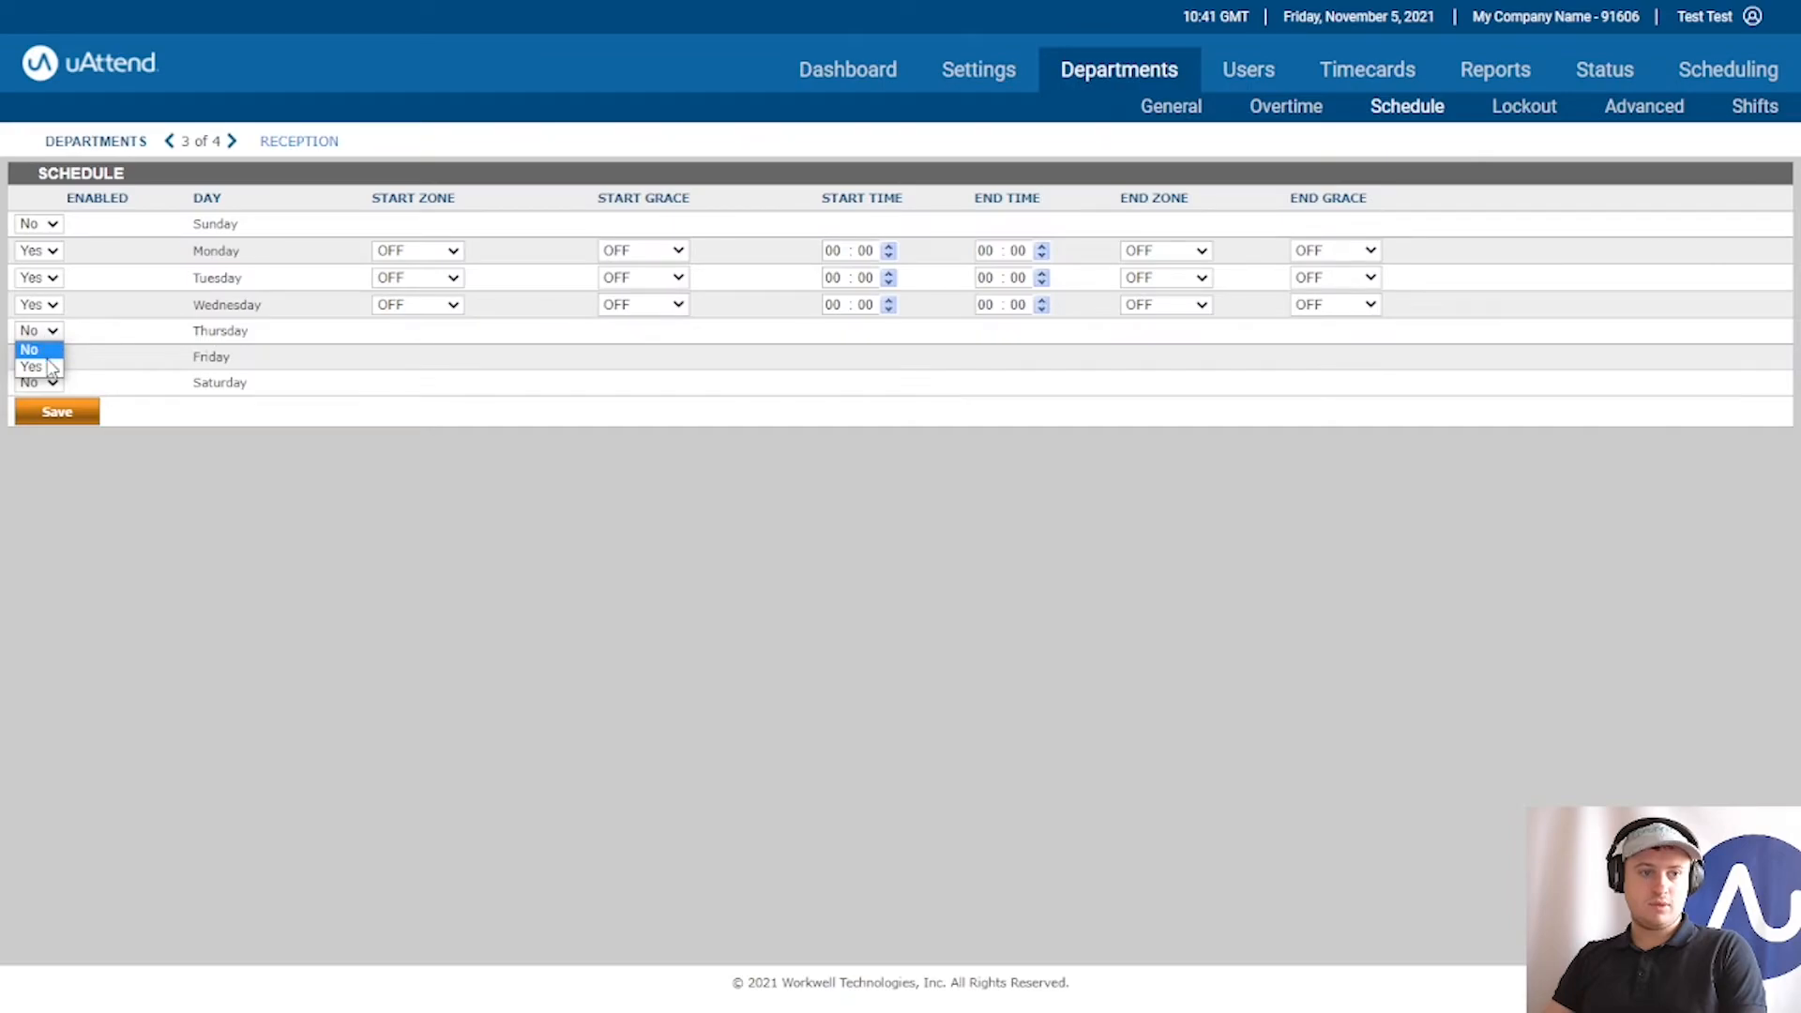
{"action": "left_click", "coordinate": [49, 374]}
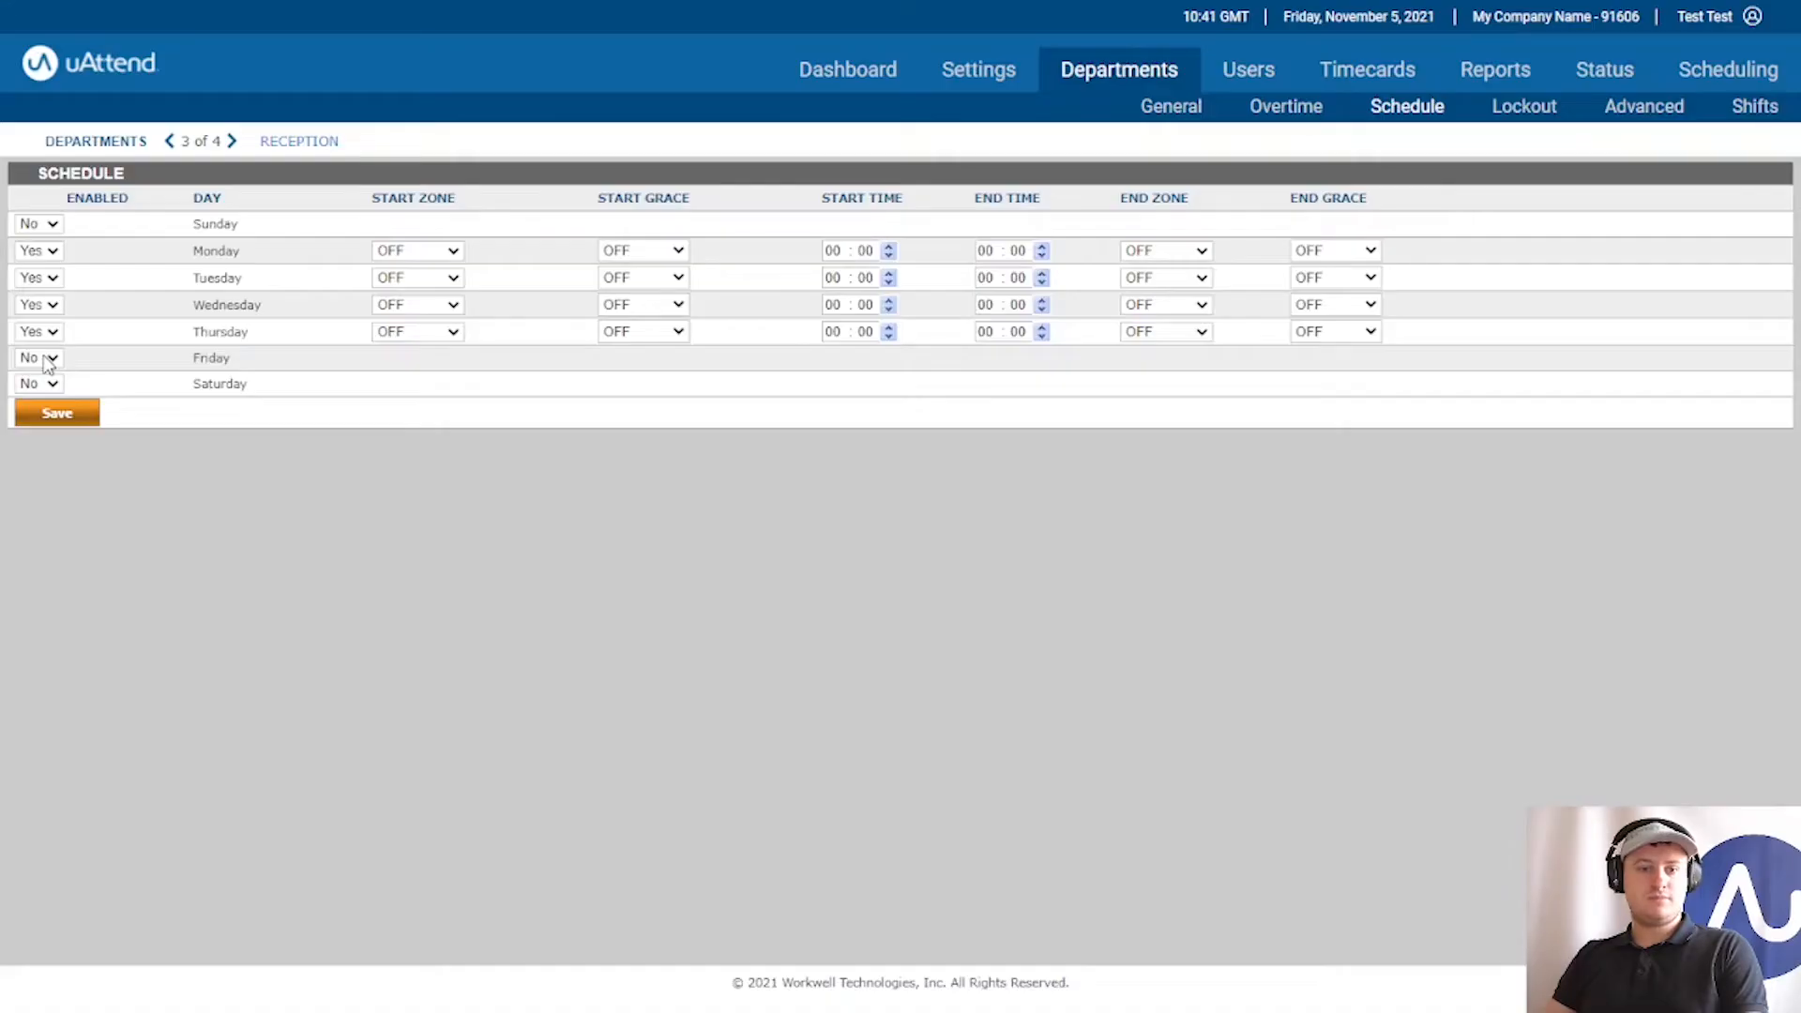
{"action": "left_click", "coordinate": [46, 359]}
{"action": "left_click", "coordinate": [39, 393]}
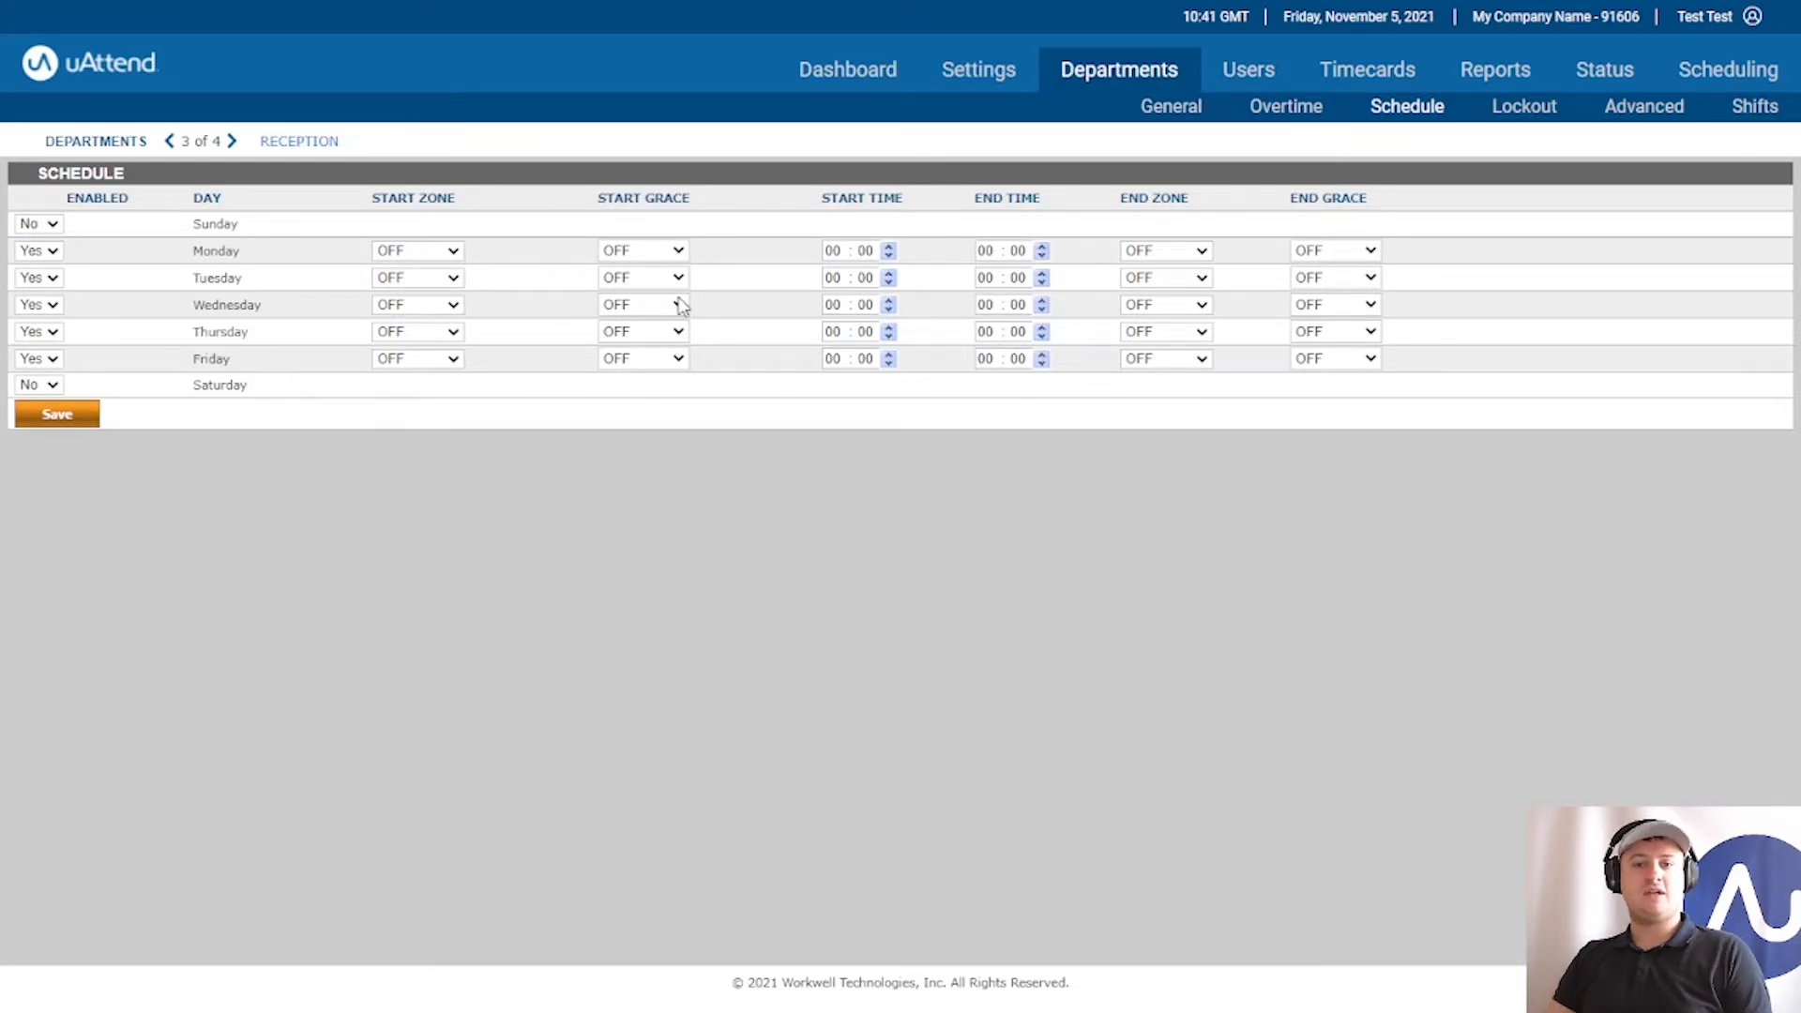
- Set the start time to 09:00 for each day from Monday through Friday
{"action": "left_click", "coordinate": [834, 250]}
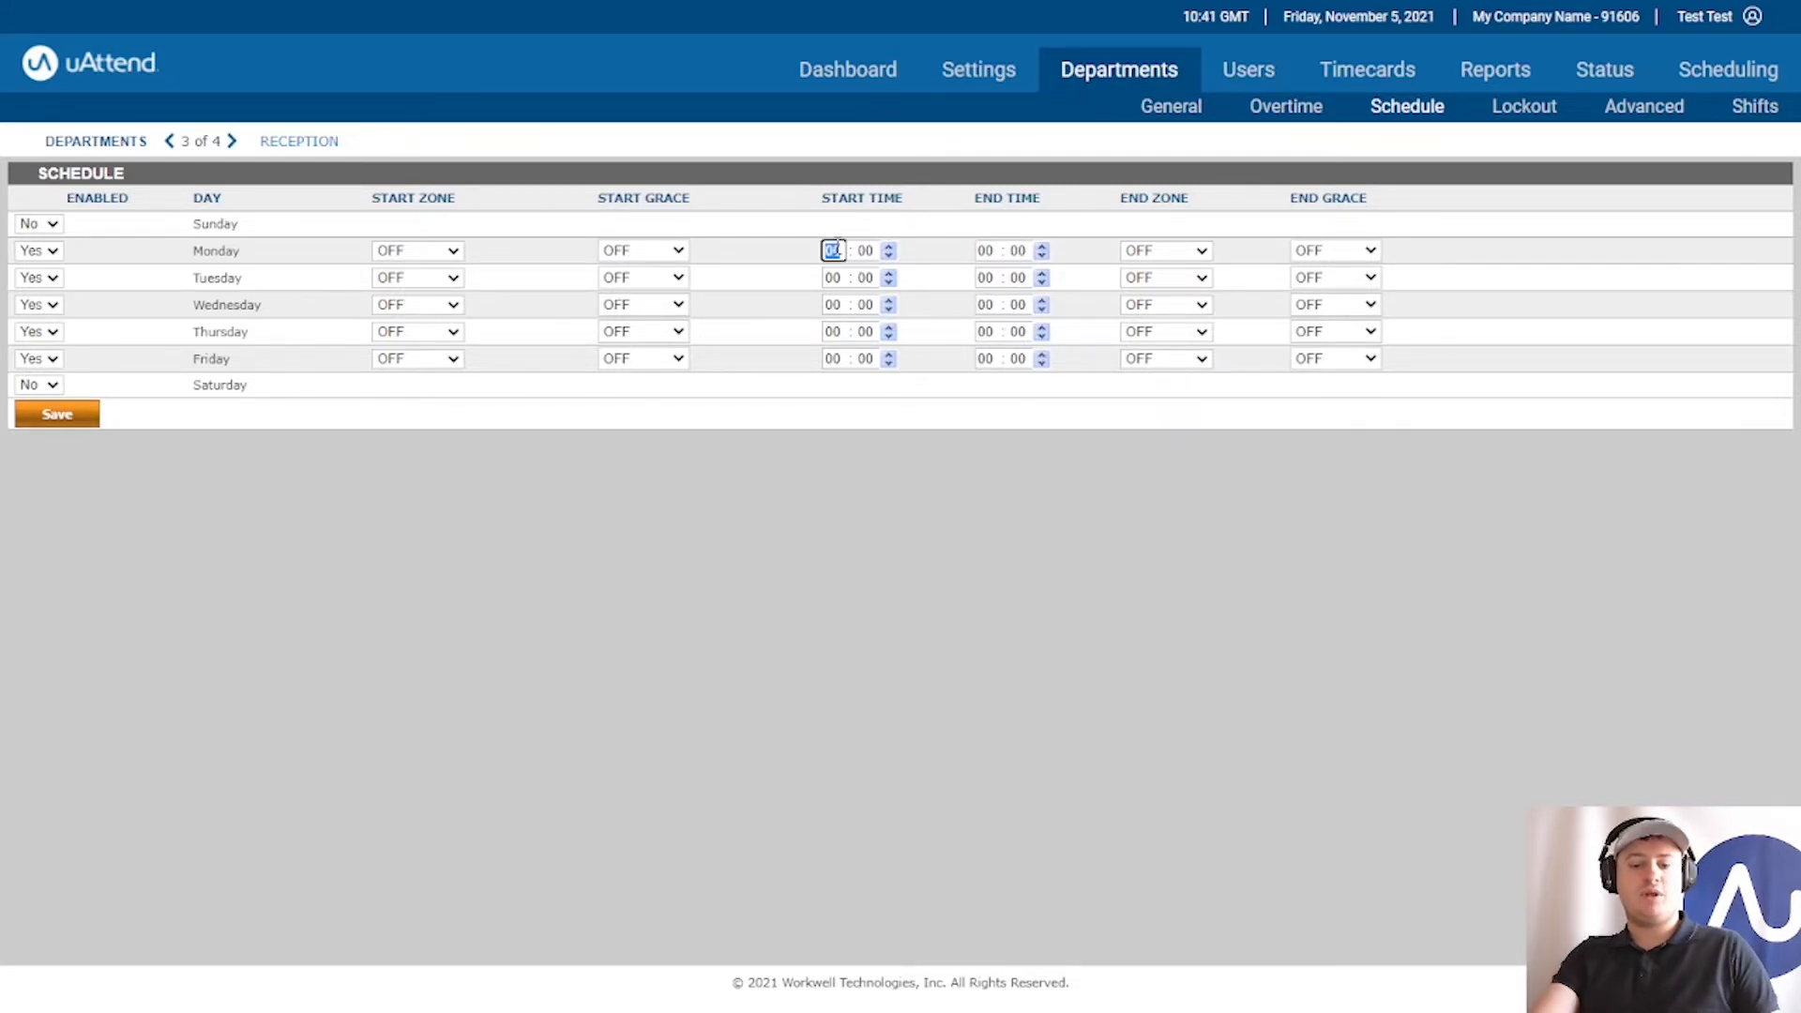
{"action": "double_click", "coordinate": [833, 250]}
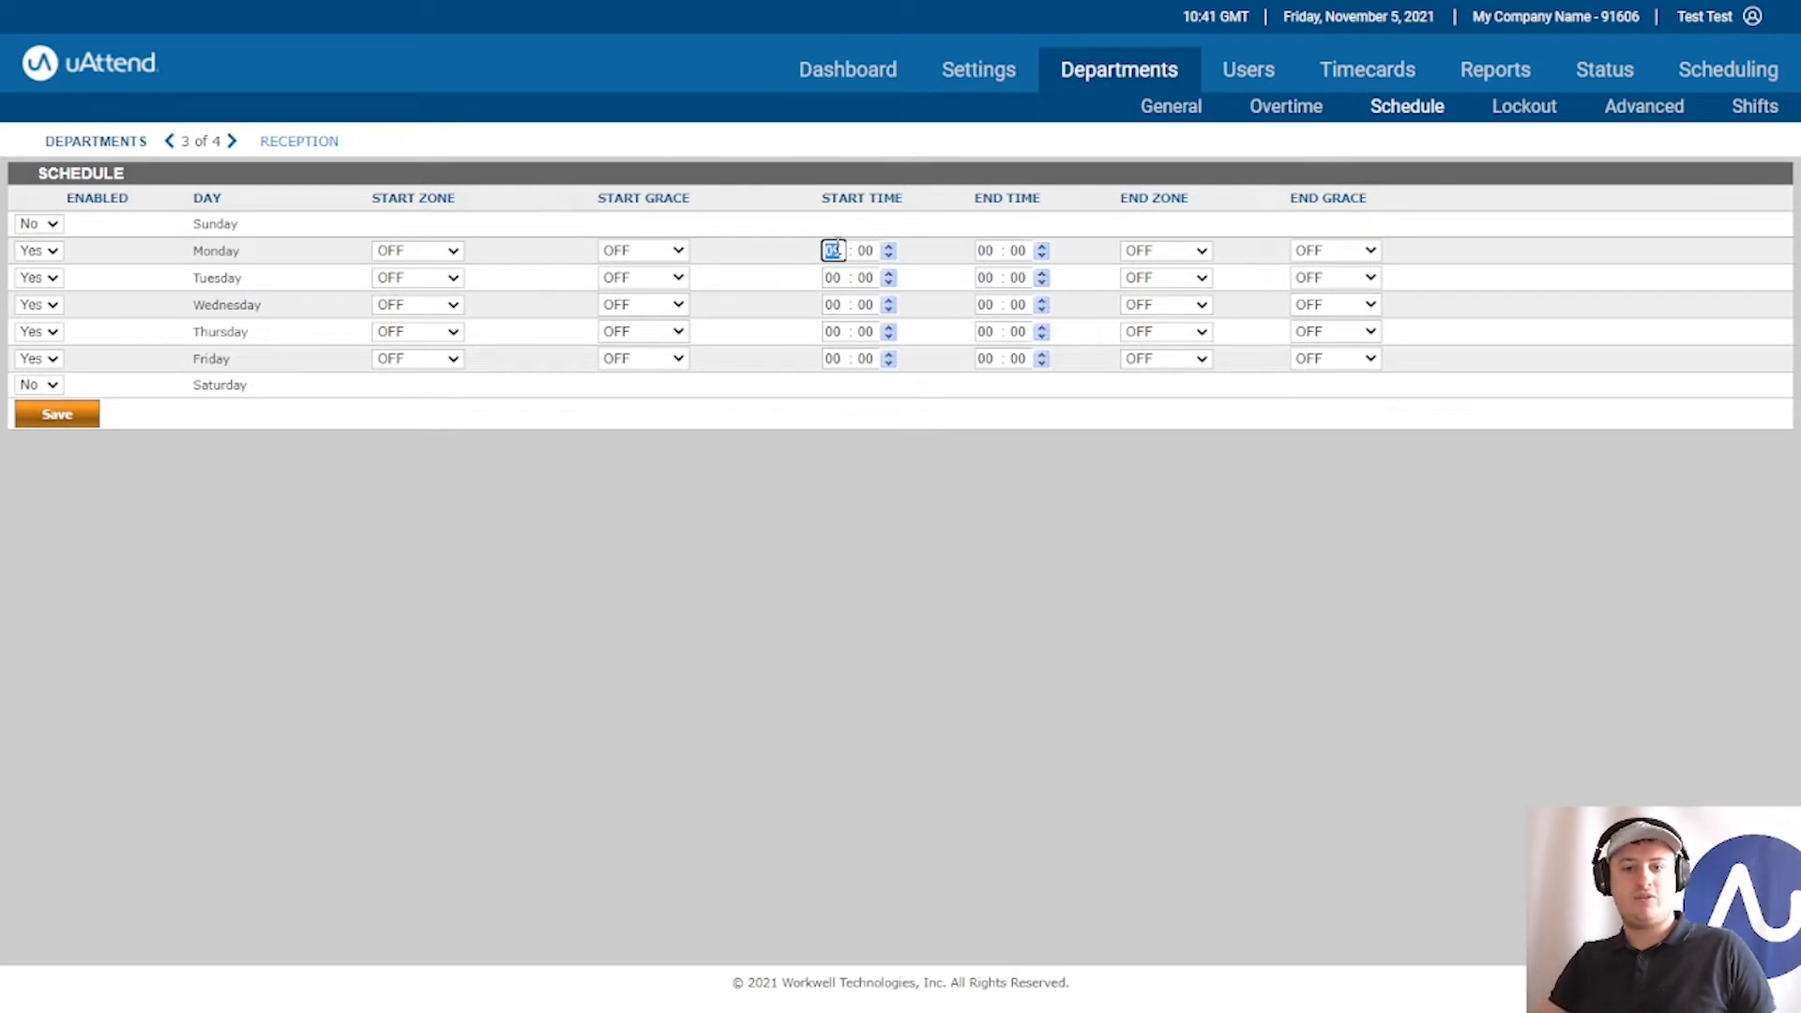
{"action": "double_click", "coordinate": [831, 278]}
{"action": "type", "text": "09"}
{"action": "double_click", "coordinate": [834, 305]}
{"action": "type", "text": "09"}
{"action": "double_click", "coordinate": [834, 332]}
{"action": "type", "text": "09"}
{"action": "double_click", "coordinate": [834, 359]}
{"action": "type", "text": "09"}
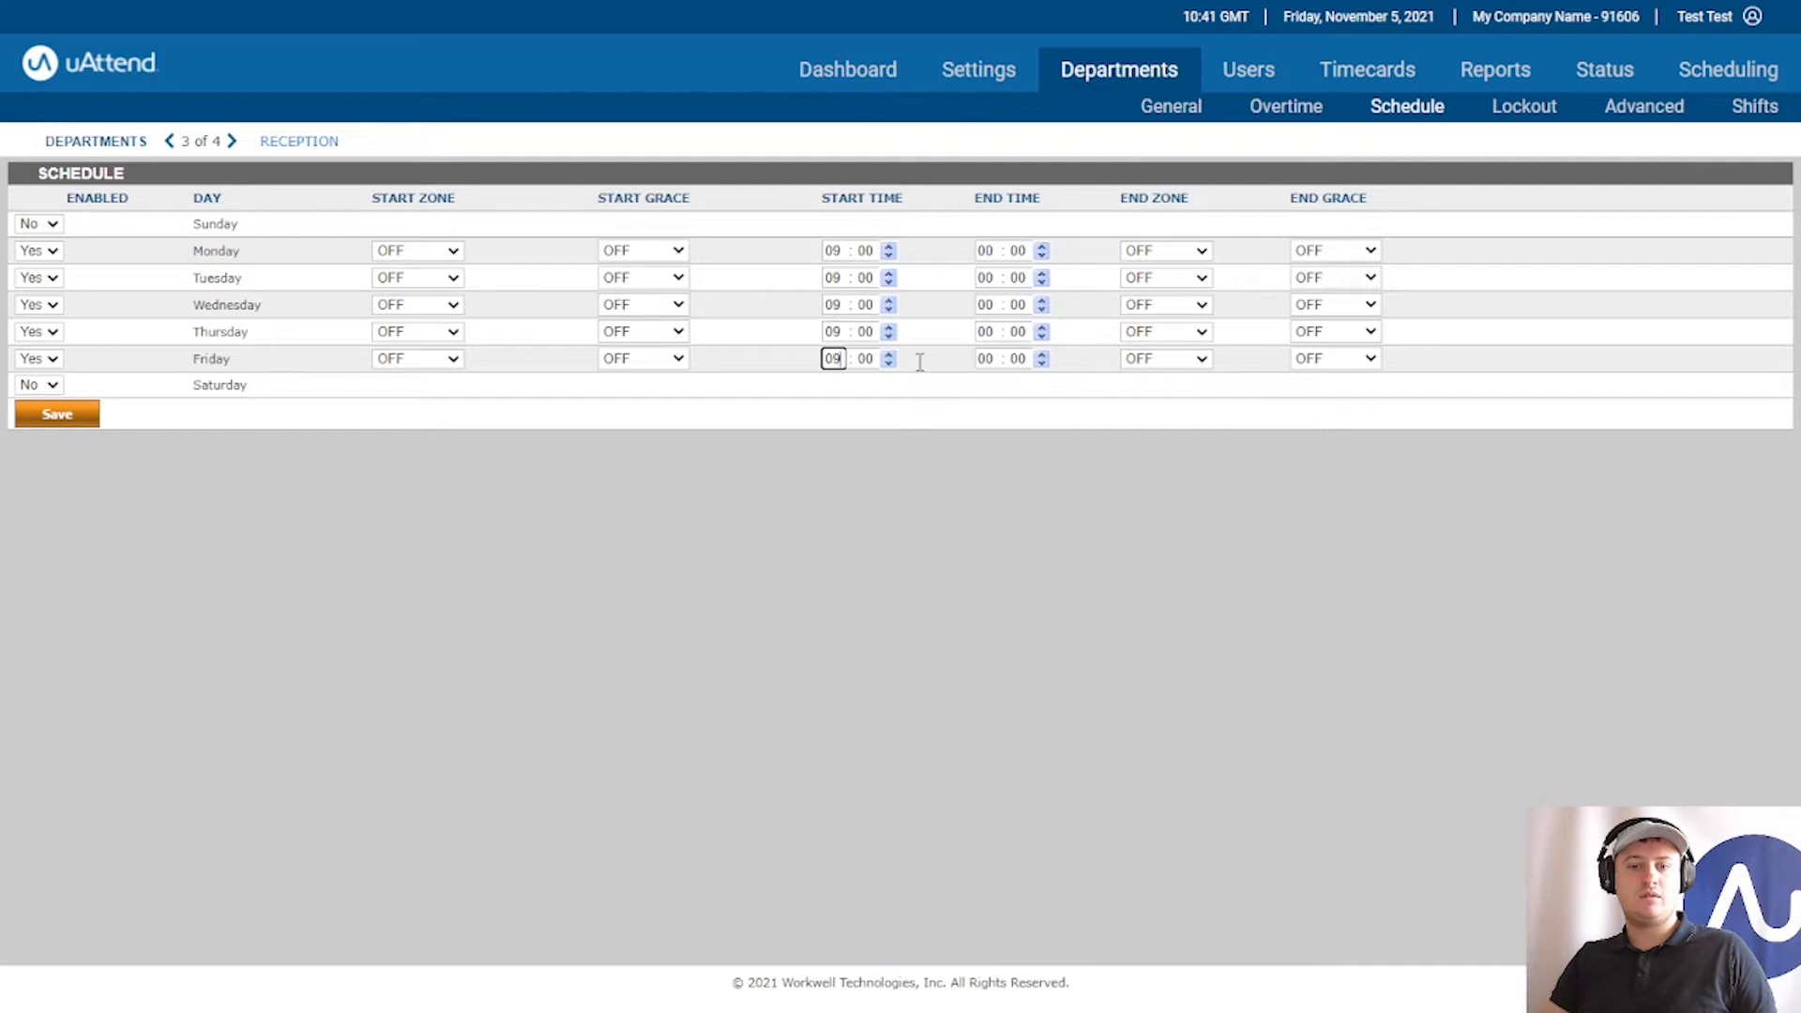
- Set the end time to 17:00 for each day from Monday through Friday
{"action": "double_click", "coordinate": [985, 250]}
{"action": "type", "text": "17"}
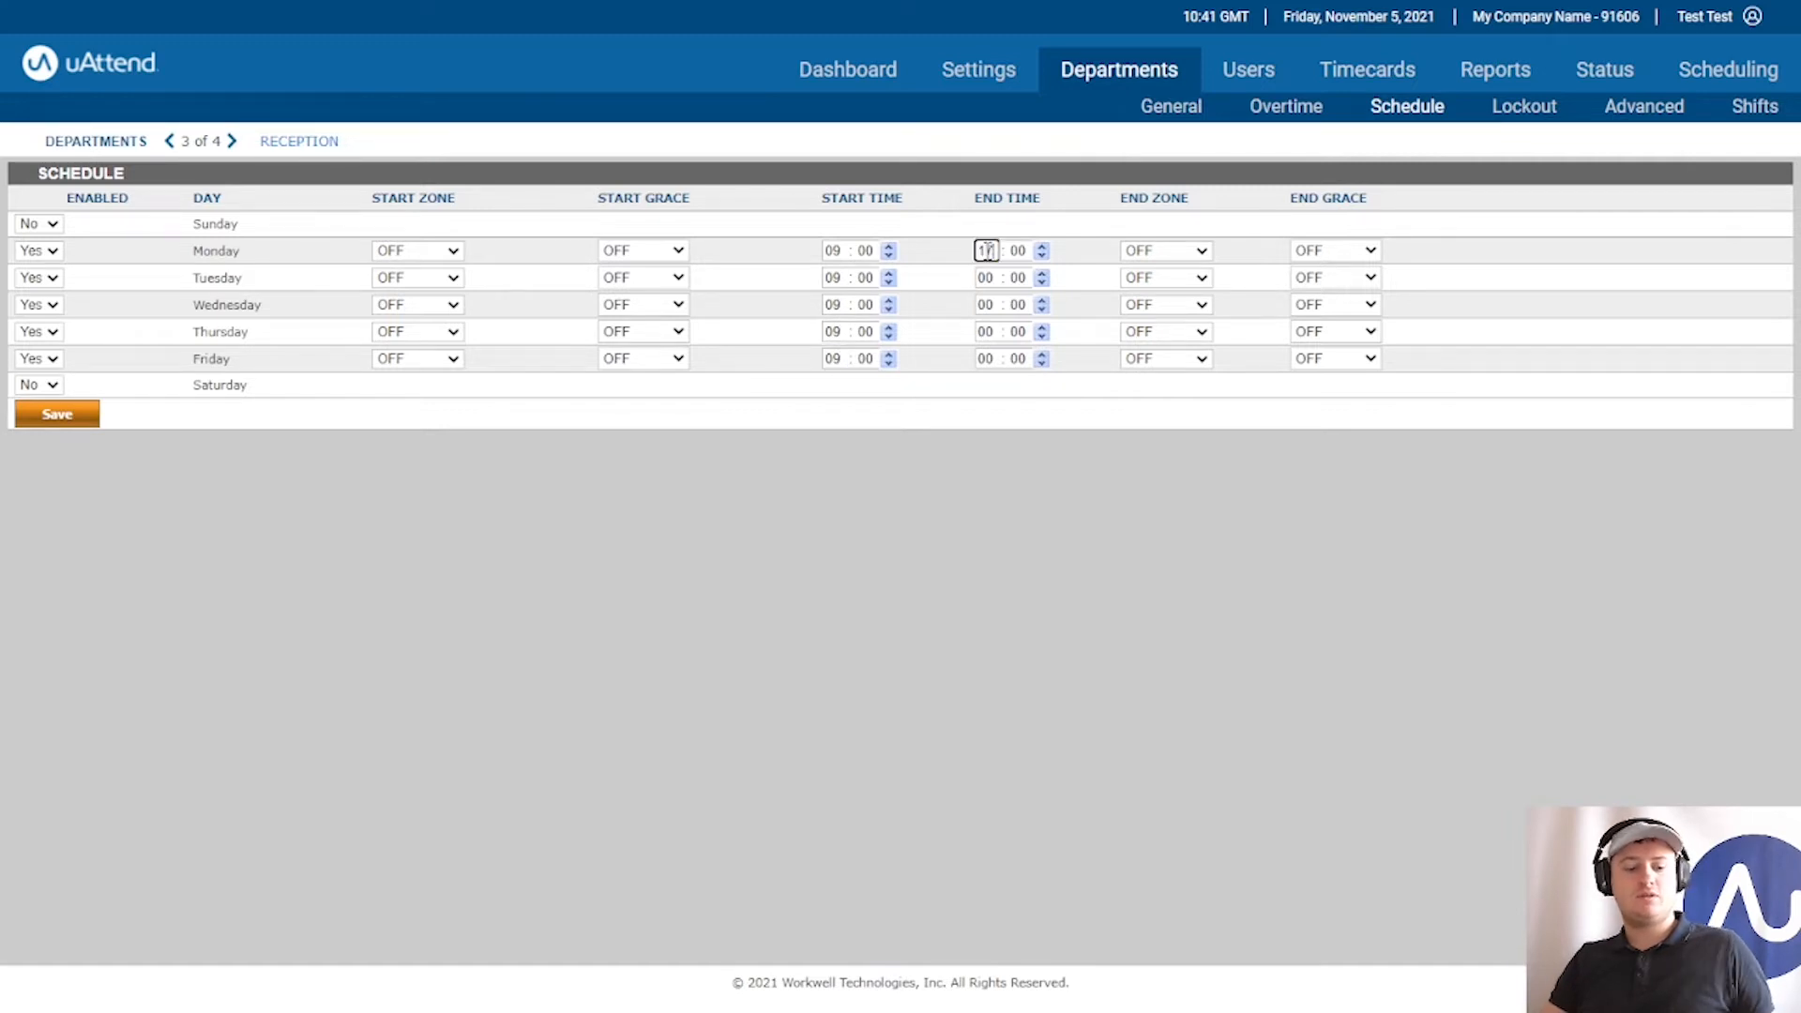
{"action": "double_click", "coordinate": [986, 251]}
{"action": "key", "text": "ctrl+c"}
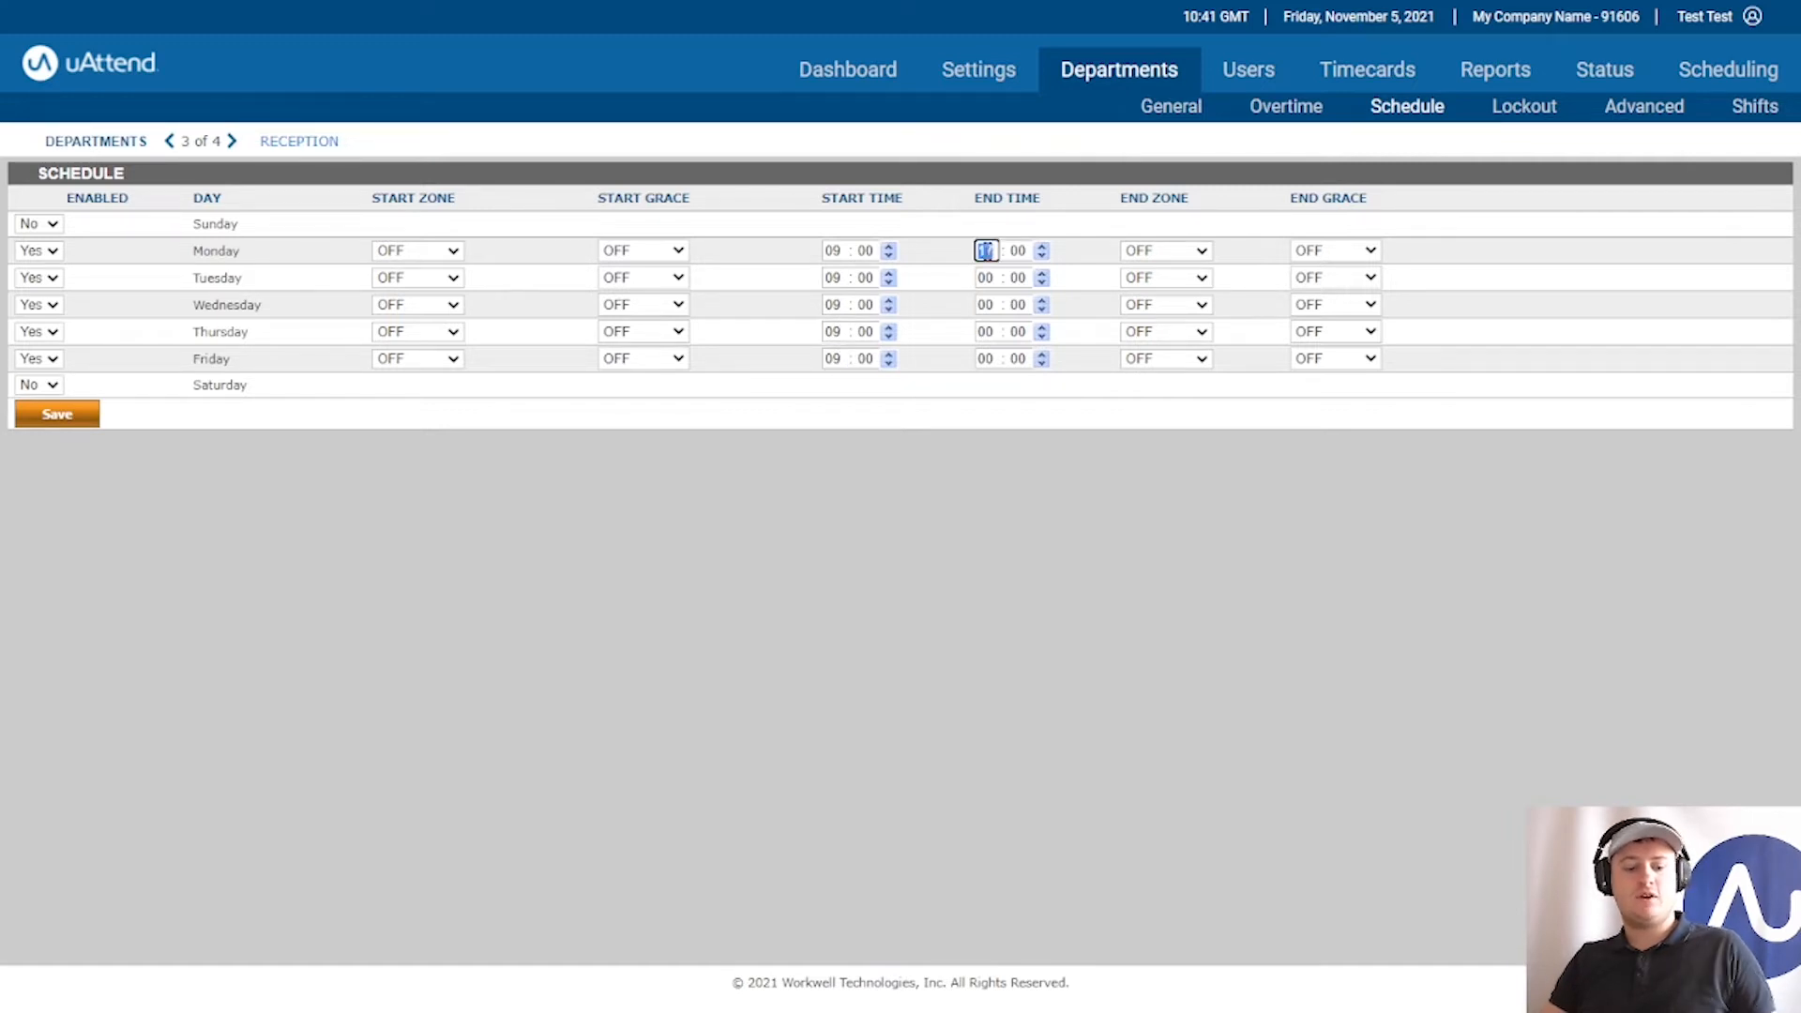
{"action": "double_click", "coordinate": [985, 278]}
{"action": "key", "text": "ctrl+v"}
{"action": "double_click", "coordinate": [985, 304]}
{"action": "key", "text": "ctrl+v"}
{"action": "double_click", "coordinate": [985, 333]}
{"action": "key", "text": "ctrl+v"}
{"action": "double_click", "coordinate": [985, 358]}
{"action": "key", "text": "ctrl+v"}
{"action": "left_click", "coordinate": [951, 406]}
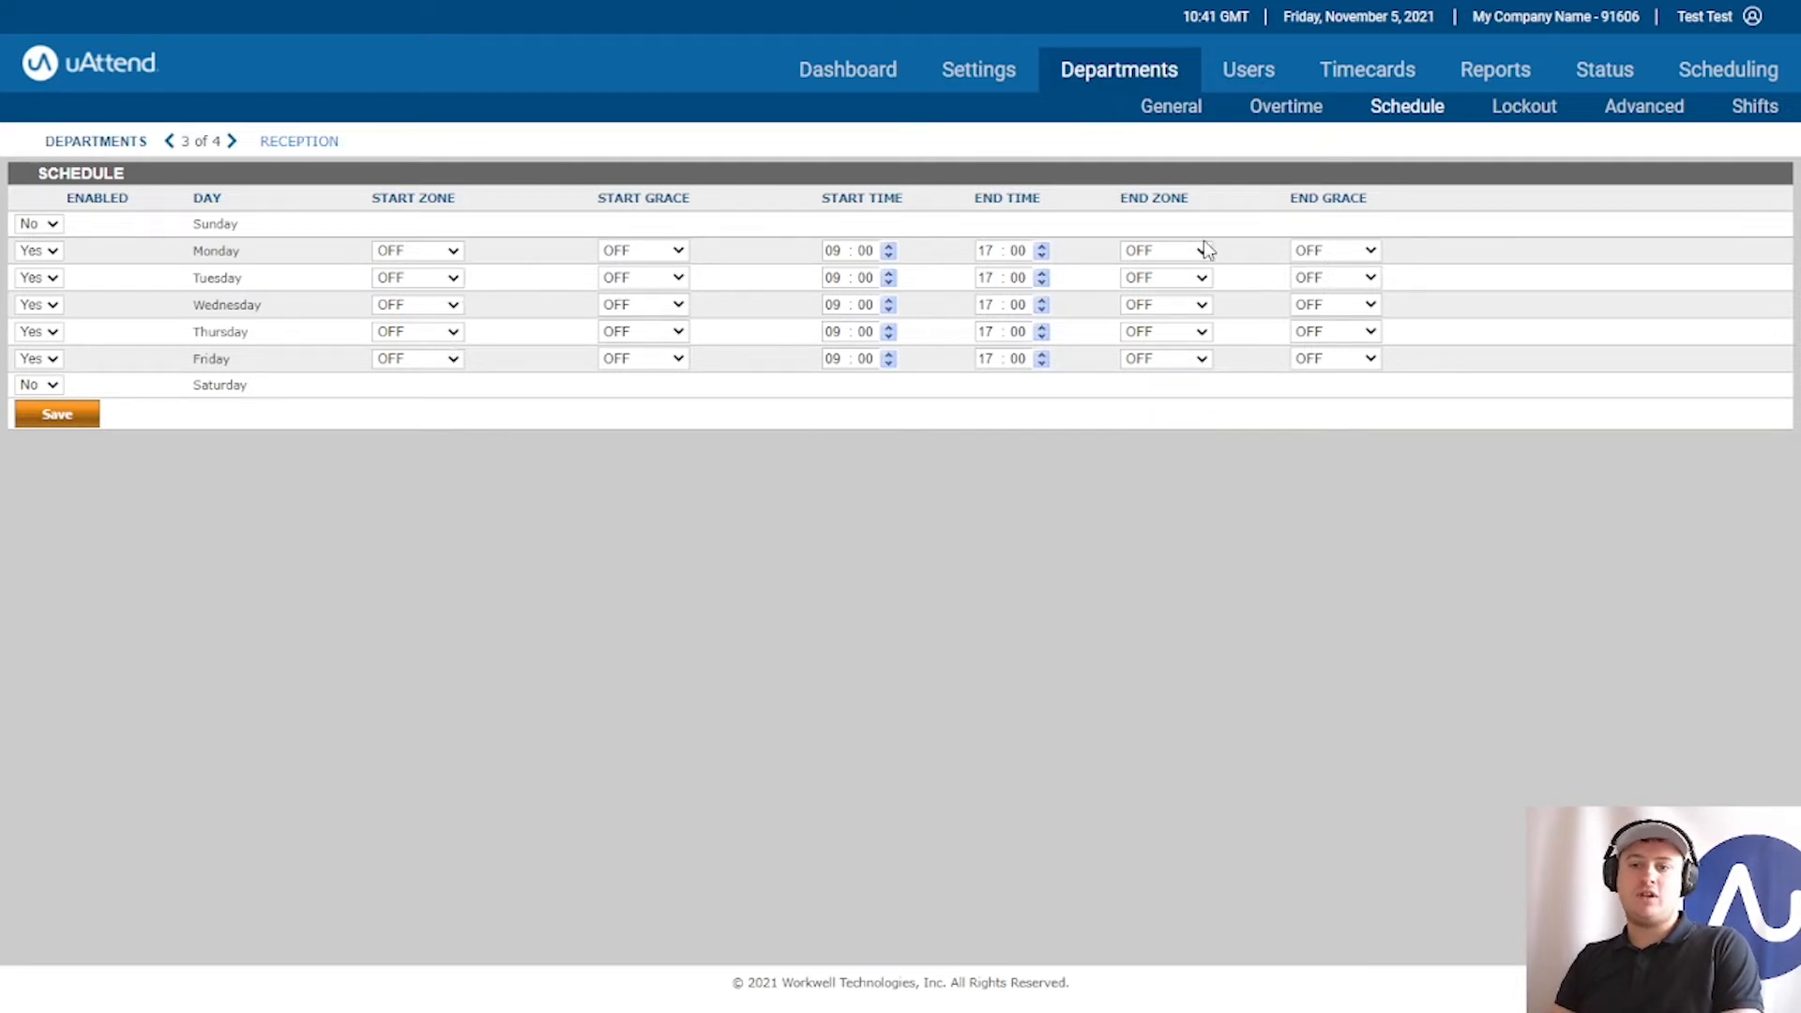
- Set the start zone to 60 Minutes for each day from Monday through Friday
{"action": "left_click", "coordinate": [454, 253]}
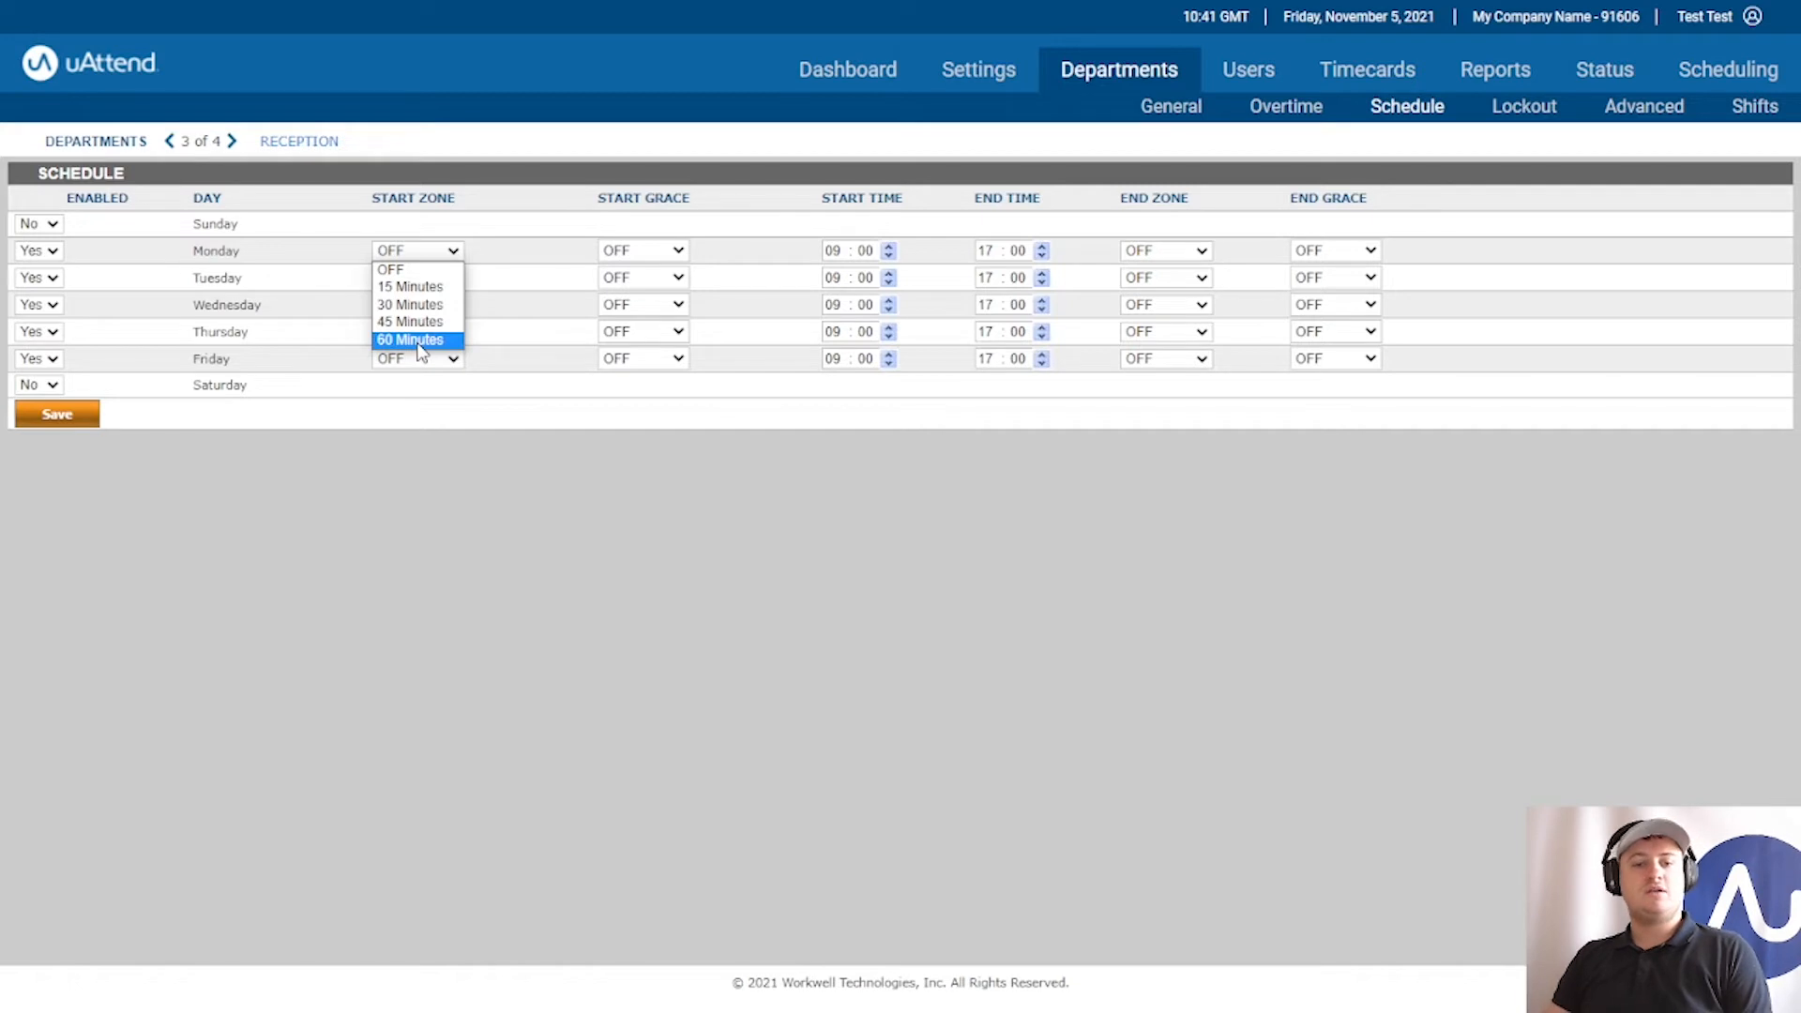
{"action": "left_click", "coordinate": [420, 339]}
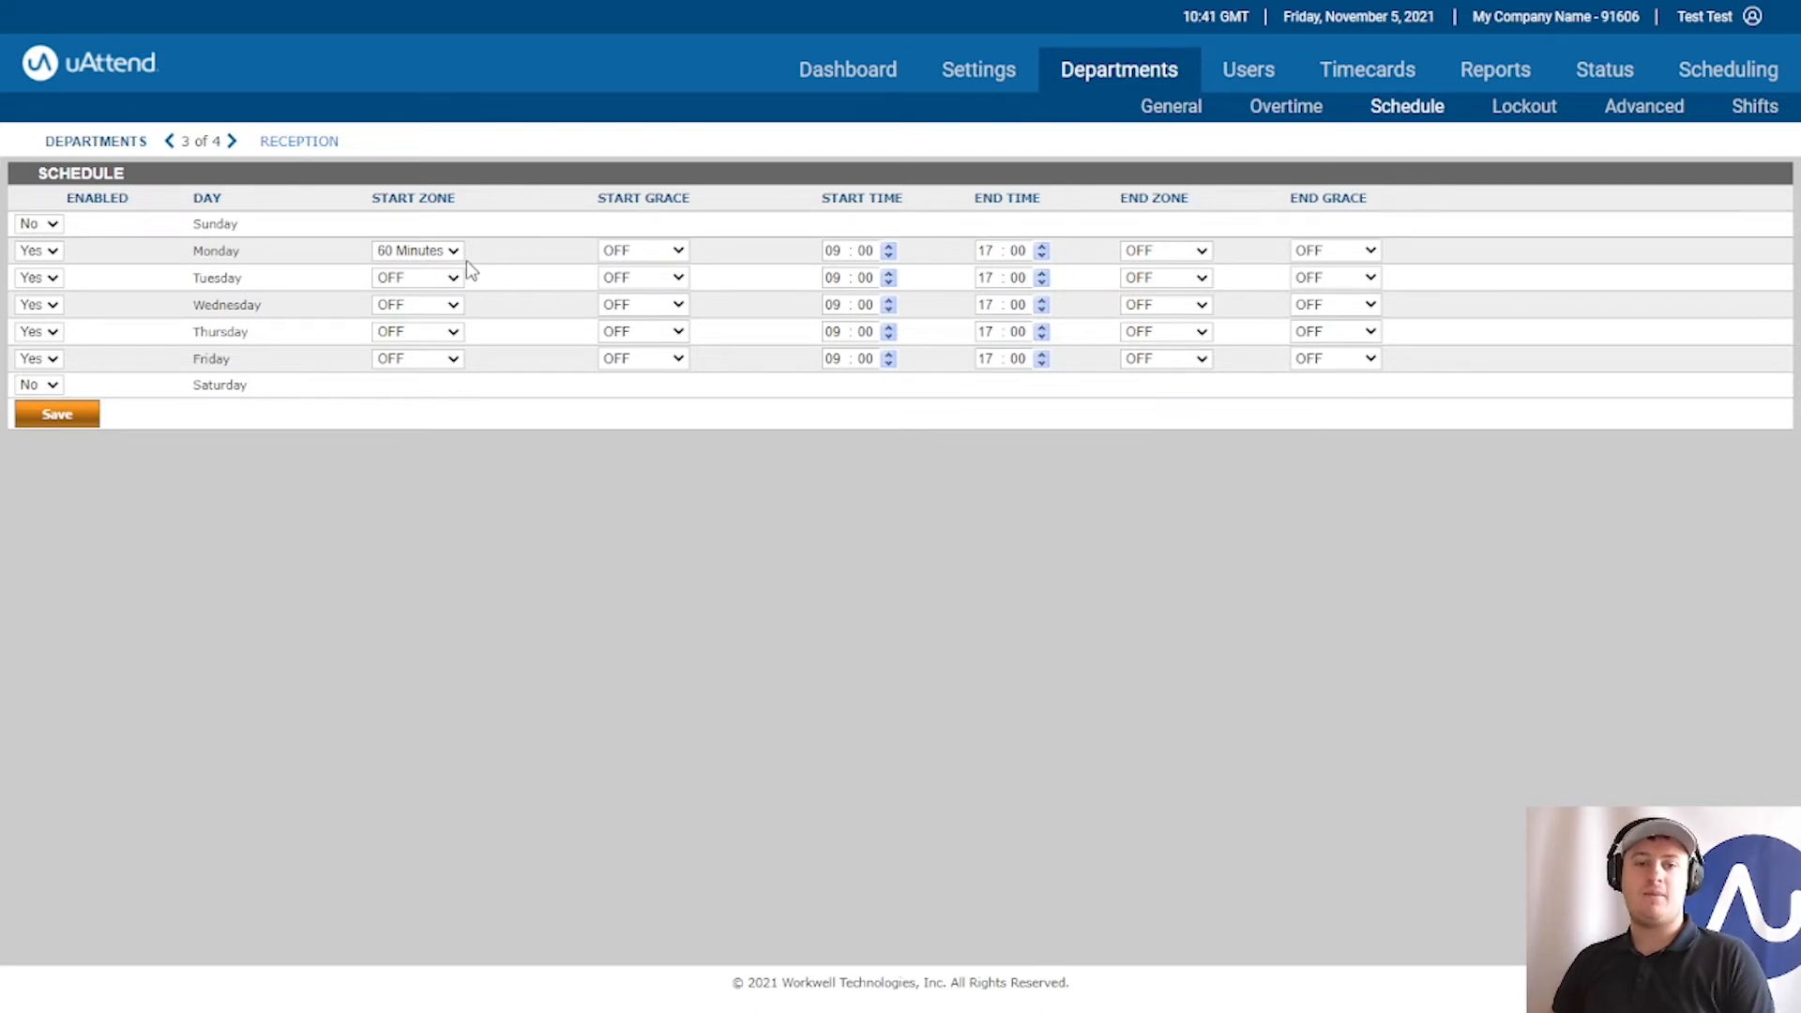
{"action": "left_click", "coordinate": [404, 280]}
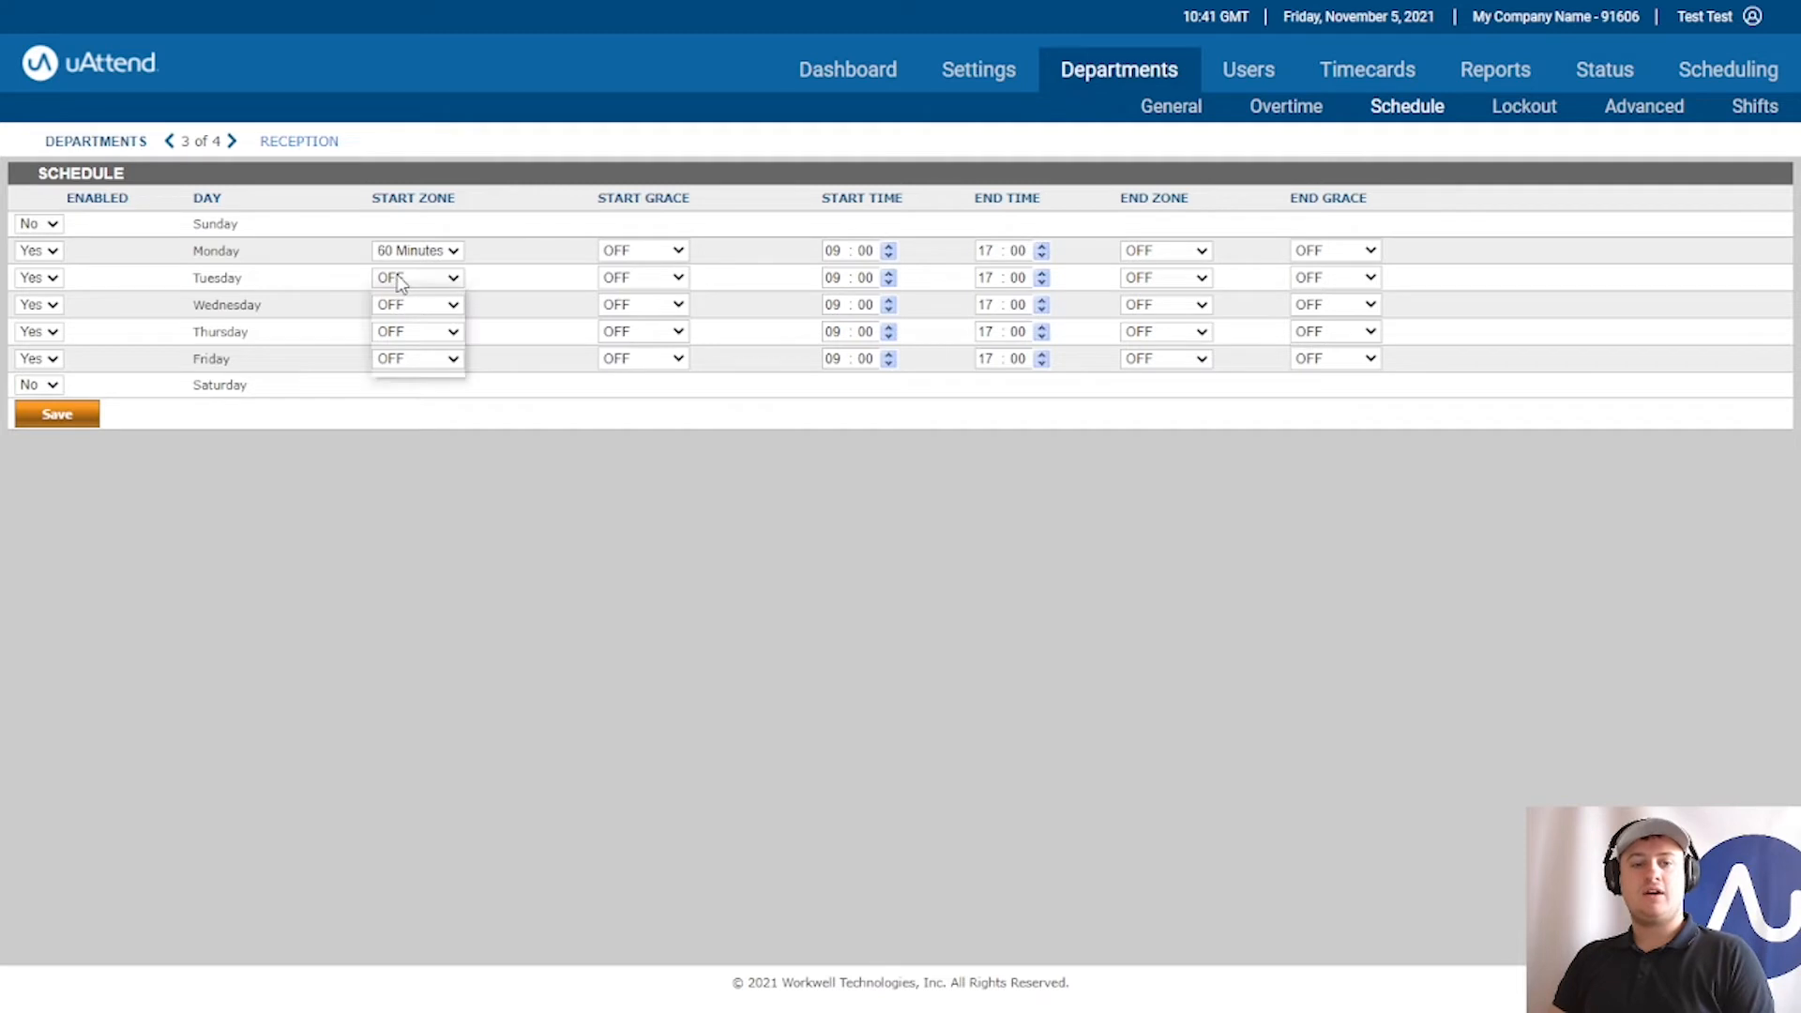
{"action": "left_click", "coordinate": [421, 366]}
{"action": "left_click", "coordinate": [424, 305]}
{"action": "left_click", "coordinate": [417, 393]}
{"action": "left_click", "coordinate": [422, 332]}
{"action": "left_click", "coordinate": [430, 419]}
{"action": "left_click", "coordinate": [426, 365]}
{"action": "left_click", "coordinate": [423, 452]}
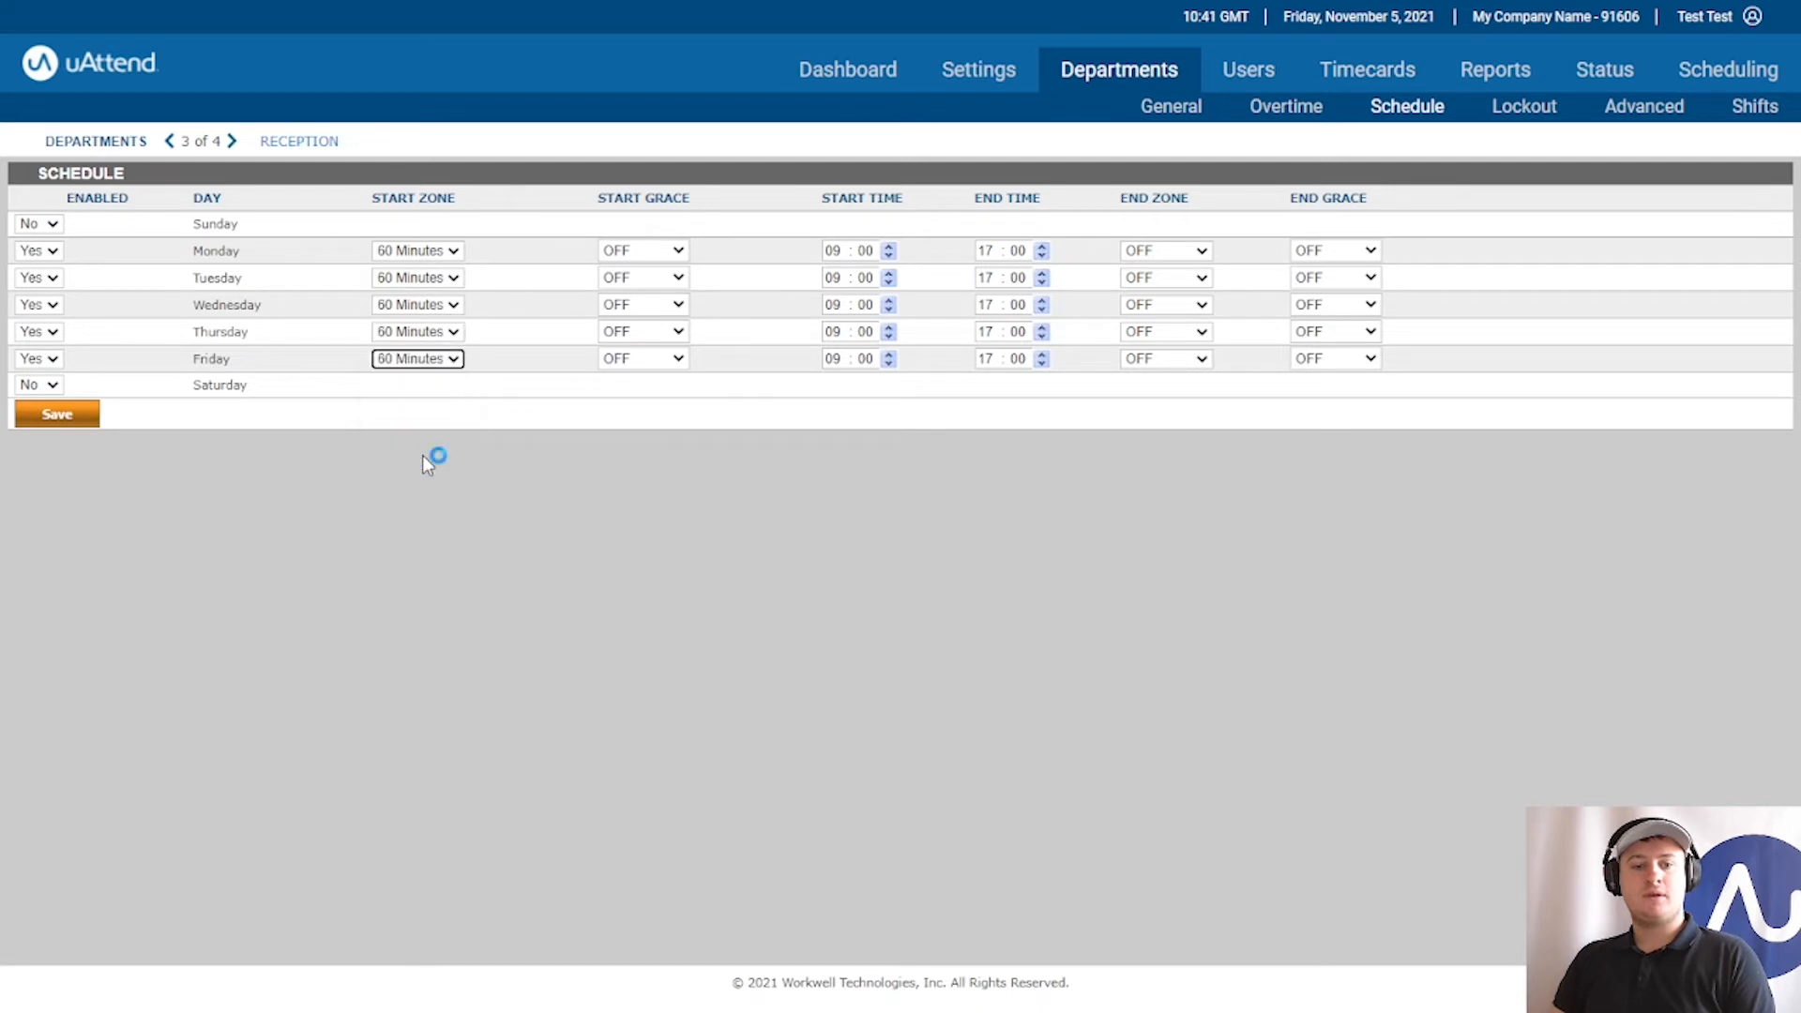
- Set the end zone to 30 Minutes for each day from Monday through Friday
{"action": "left_click", "coordinate": [1138, 252]}
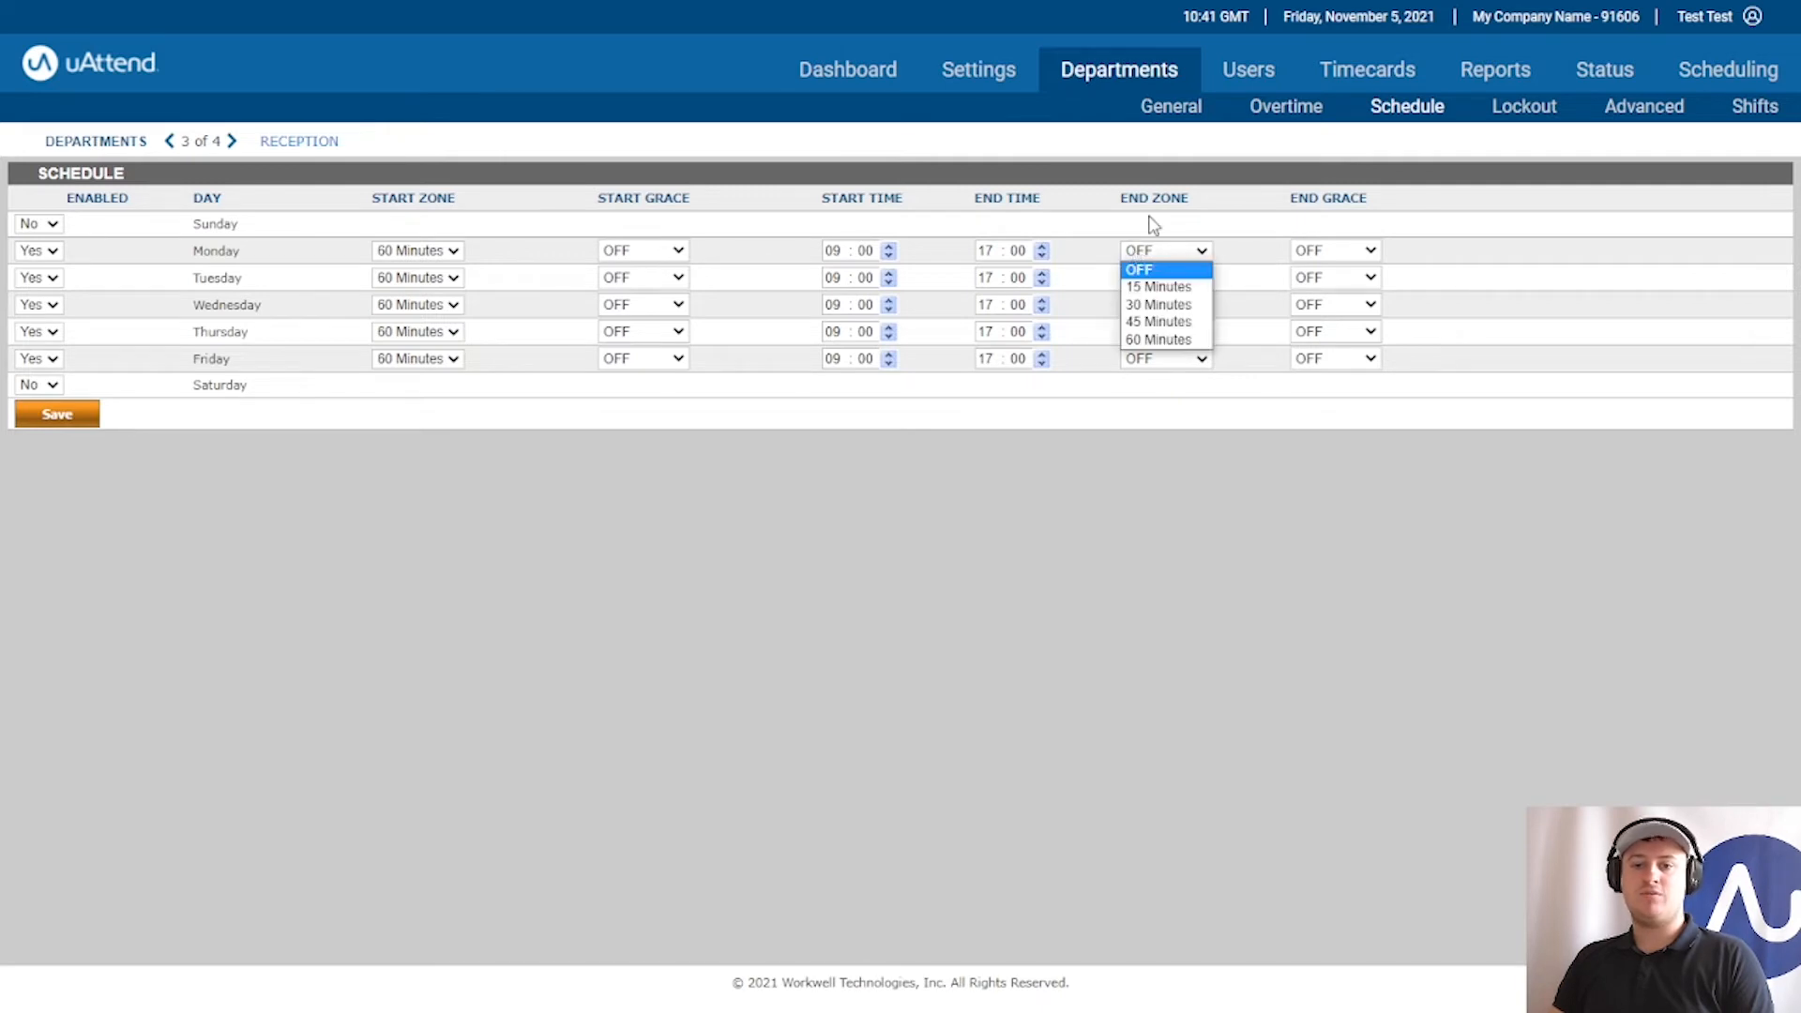
{"action": "left_click", "coordinate": [1153, 225]}
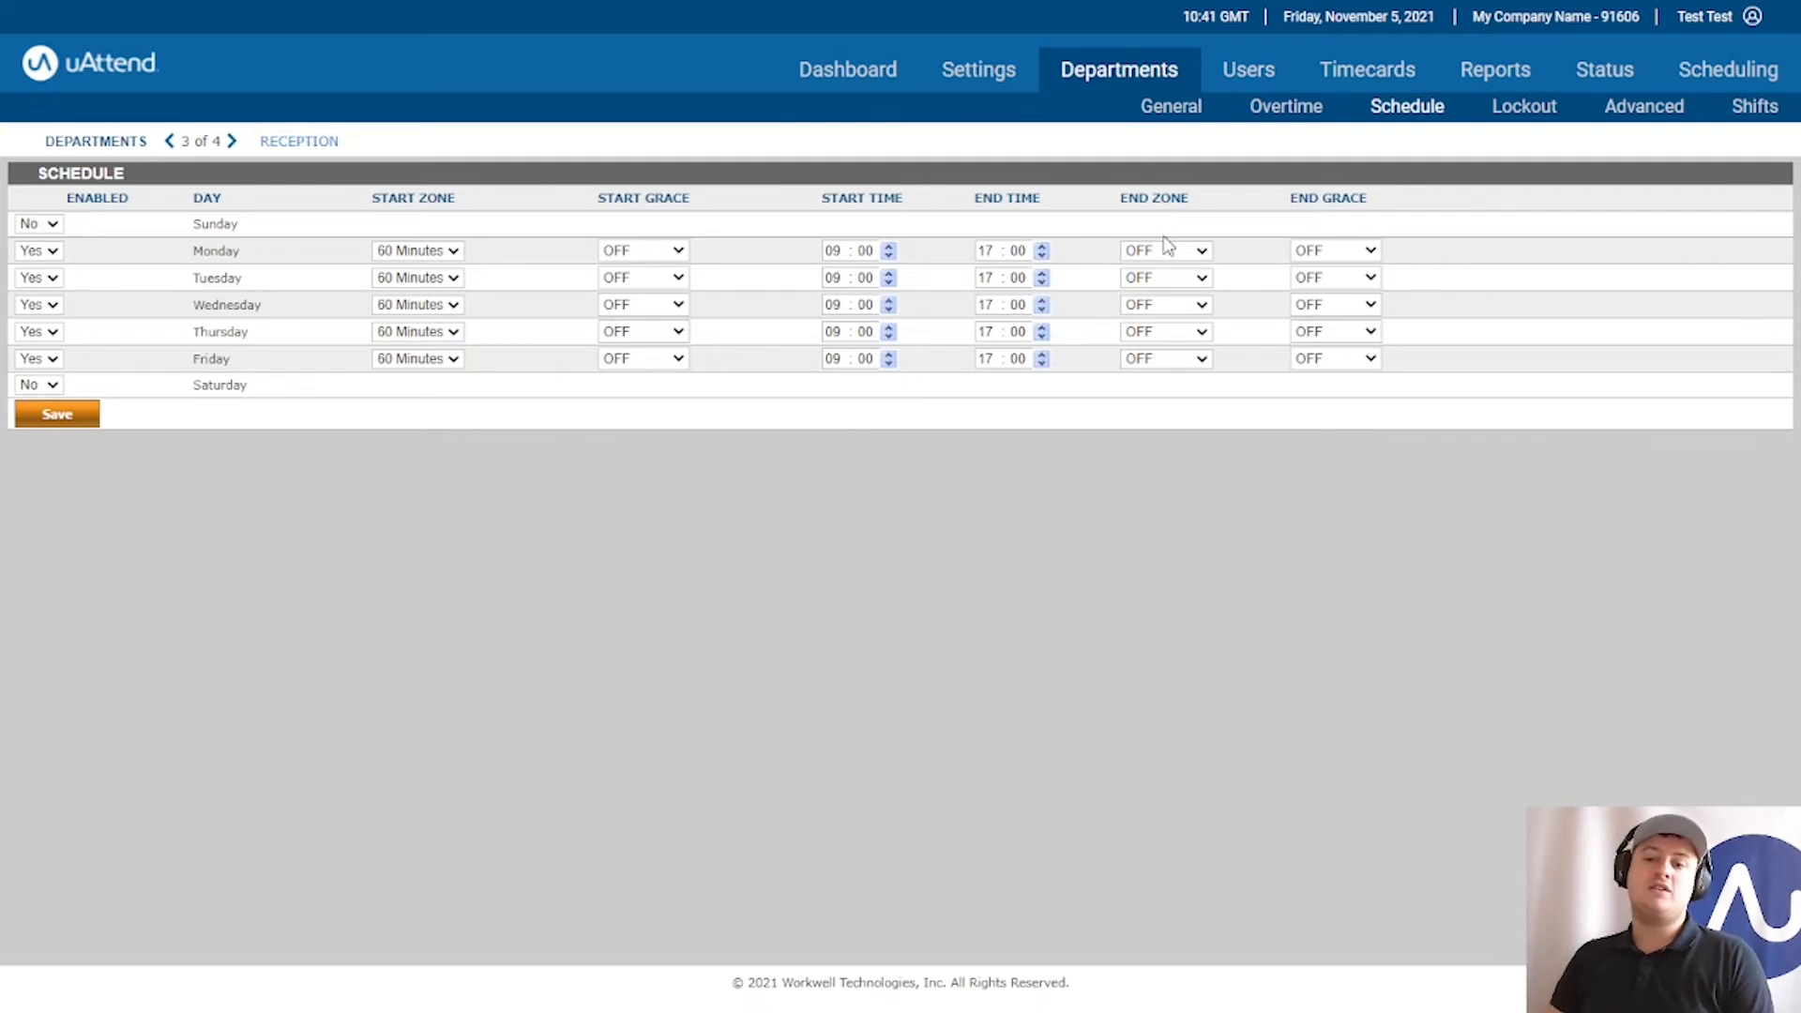
{"action": "left_click", "coordinate": [1168, 250]}
{"action": "left_click", "coordinate": [1163, 305]}
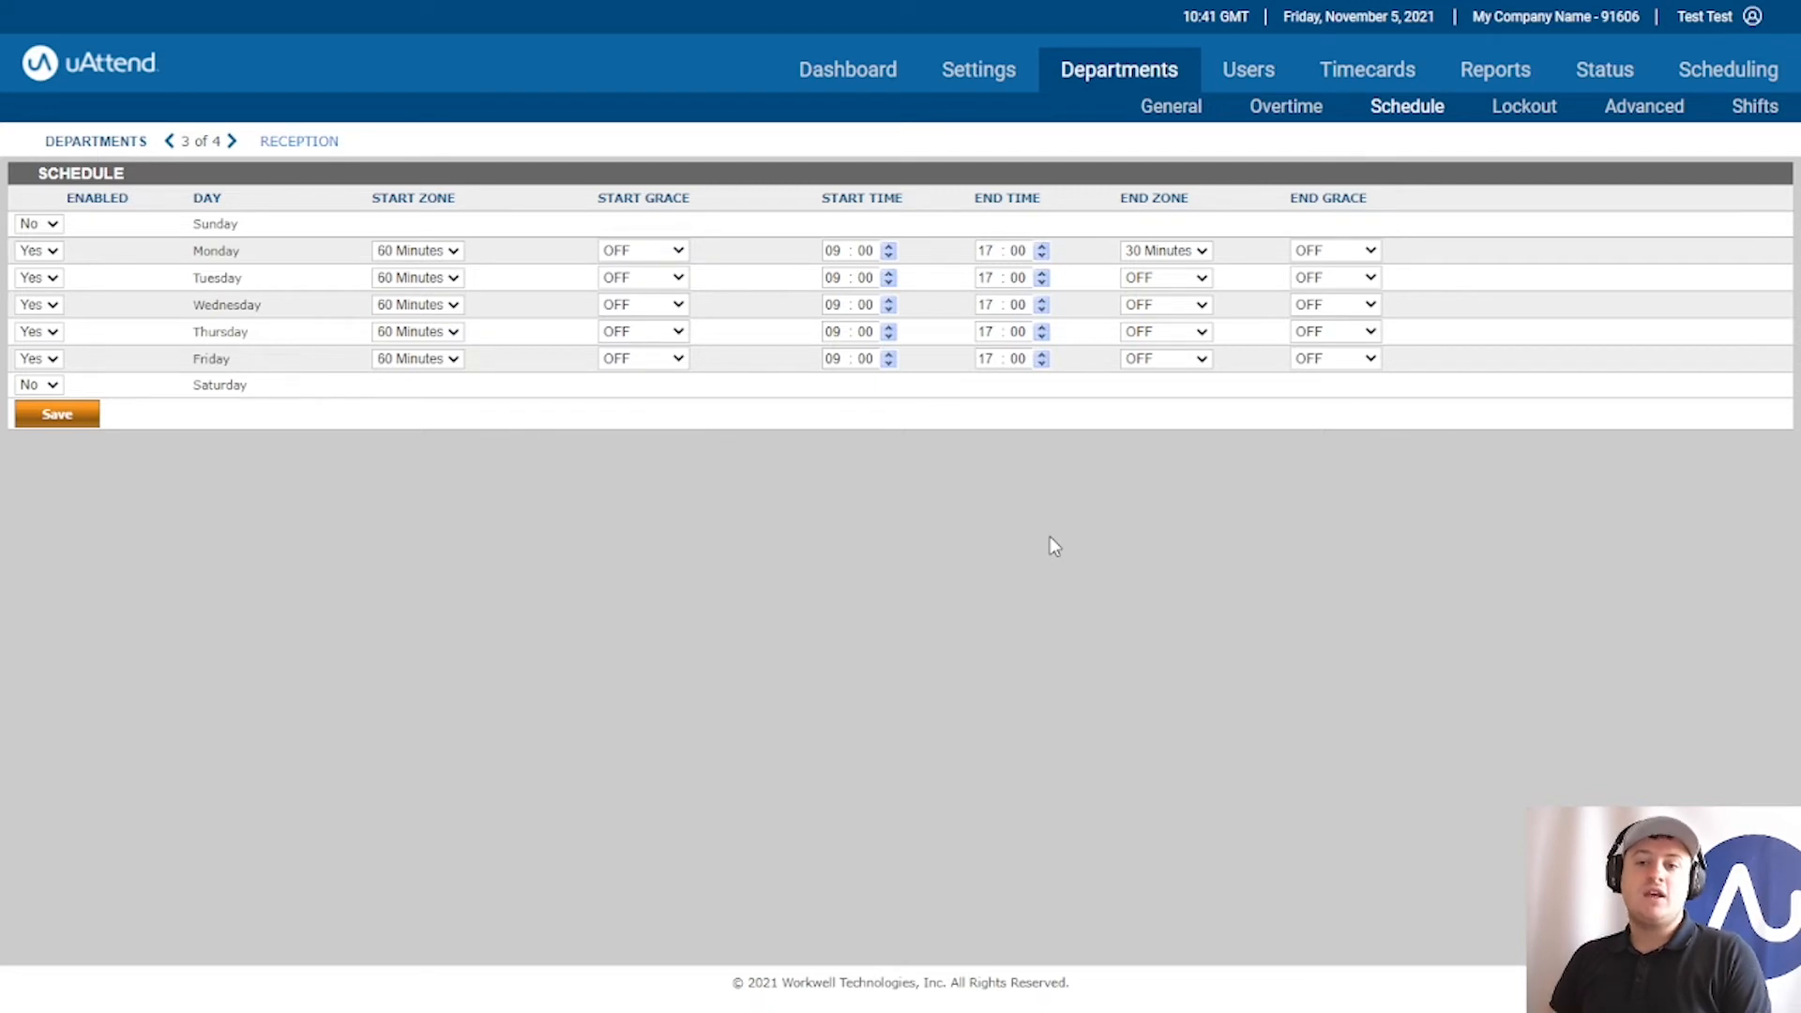
{"action": "left_click", "coordinate": [1164, 278]}
{"action": "left_click", "coordinate": [1169, 336]}
{"action": "left_click", "coordinate": [1164, 305]}
{"action": "left_click", "coordinate": [1166, 359]}
{"action": "left_click", "coordinate": [1164, 332]}
{"action": "left_click", "coordinate": [1166, 385]}
{"action": "left_click", "coordinate": [1166, 359]}
{"action": "left_click", "coordinate": [1166, 414]}
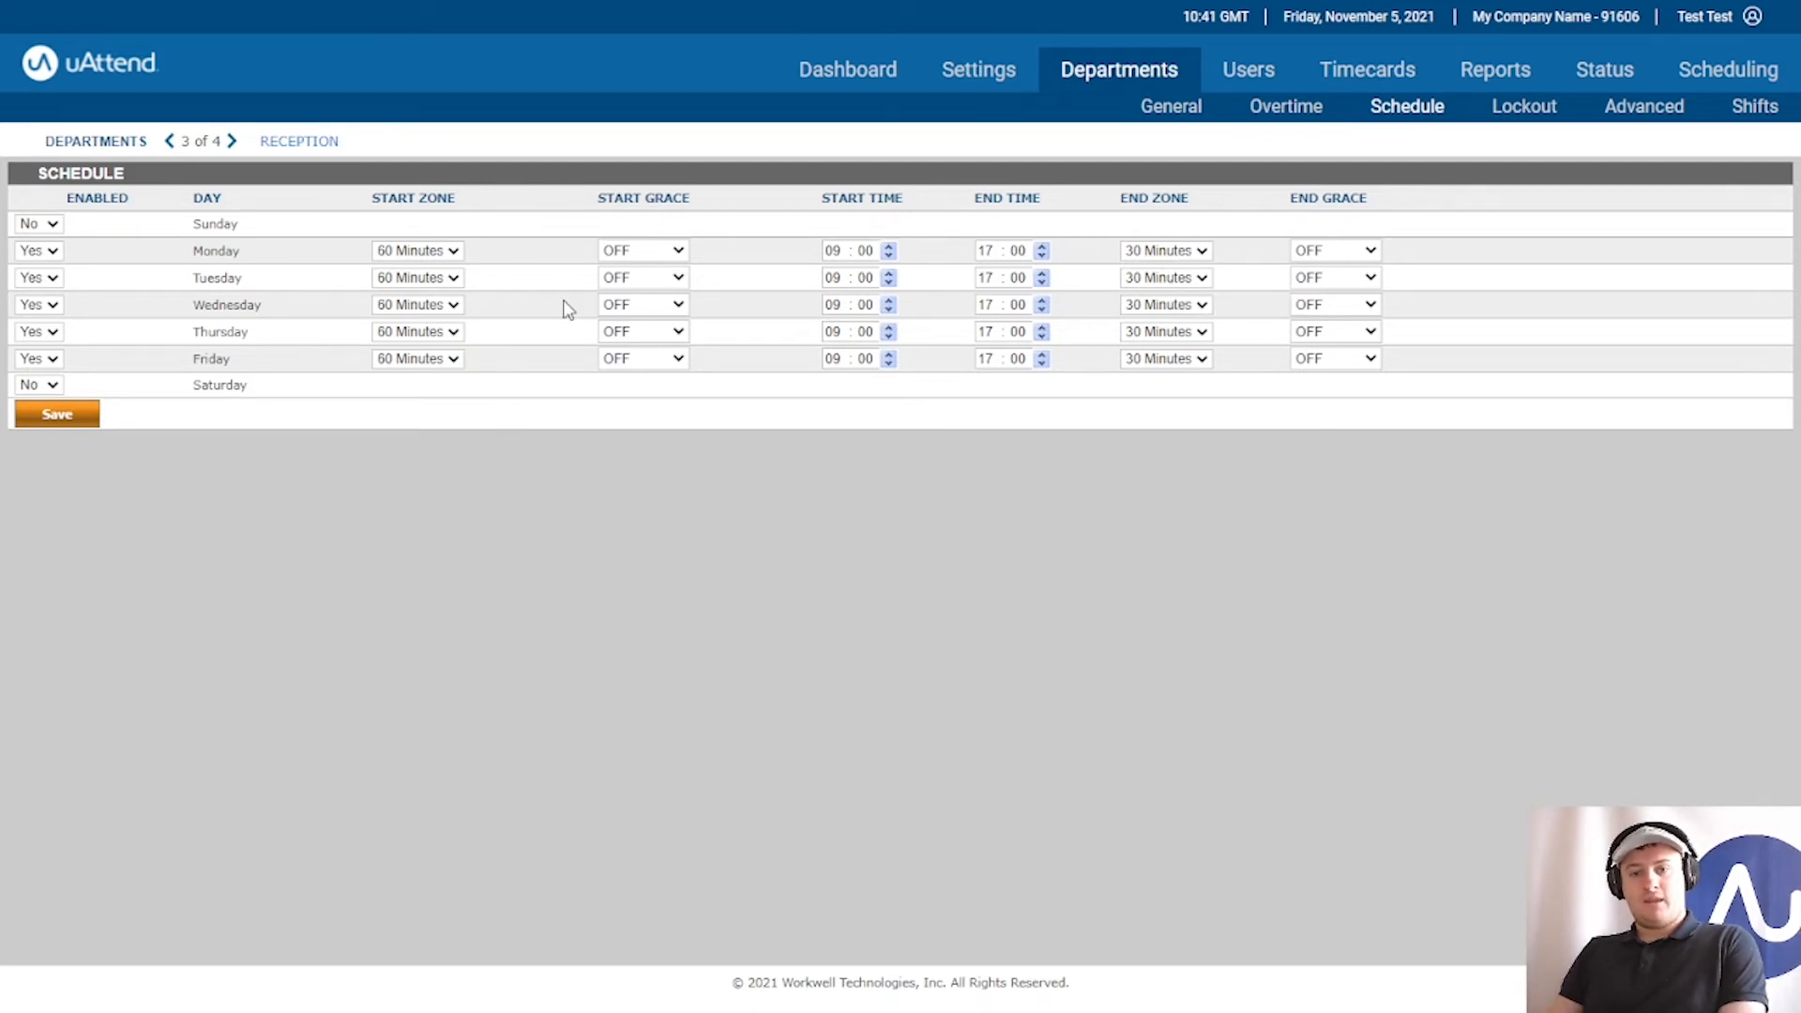
{"action": "left_click", "coordinate": [434, 259]}
{"action": "left_click", "coordinate": [420, 336]}
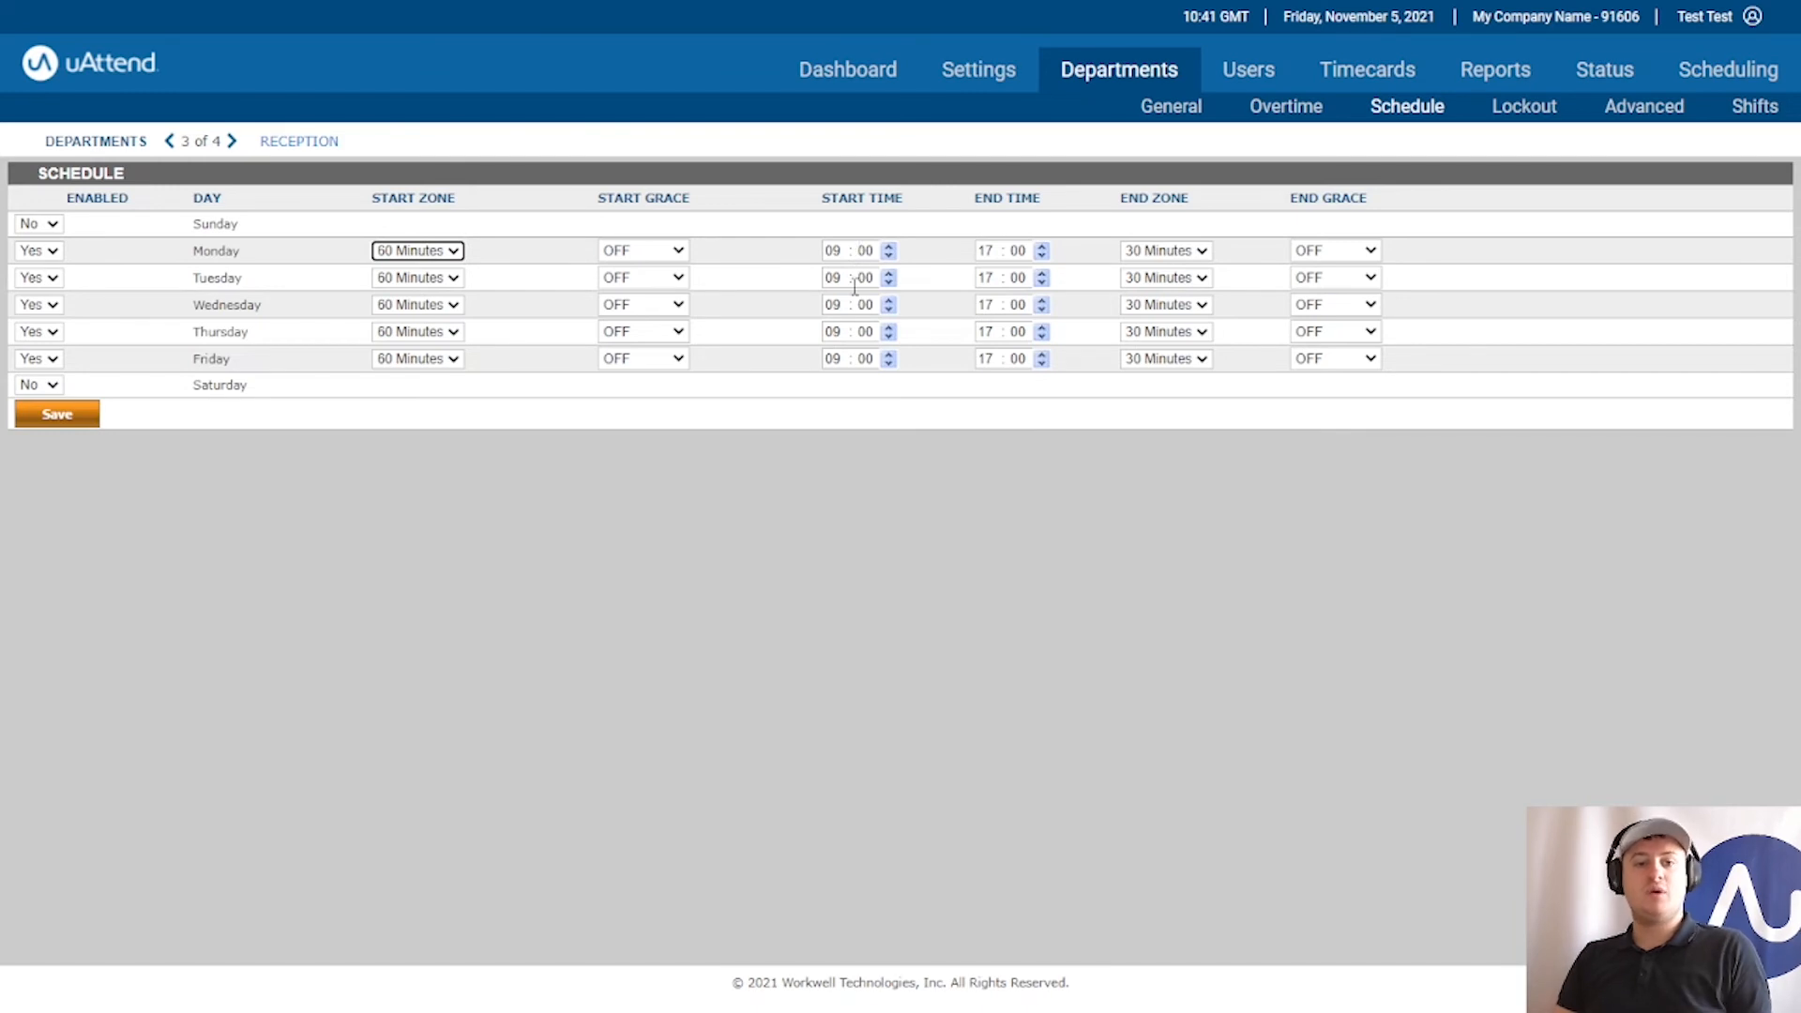
- Set the end zone to 60 Minutes for each day from Monday through Friday
{"action": "left_click", "coordinate": [1191, 254]}
{"action": "left_click", "coordinate": [1159, 340]}
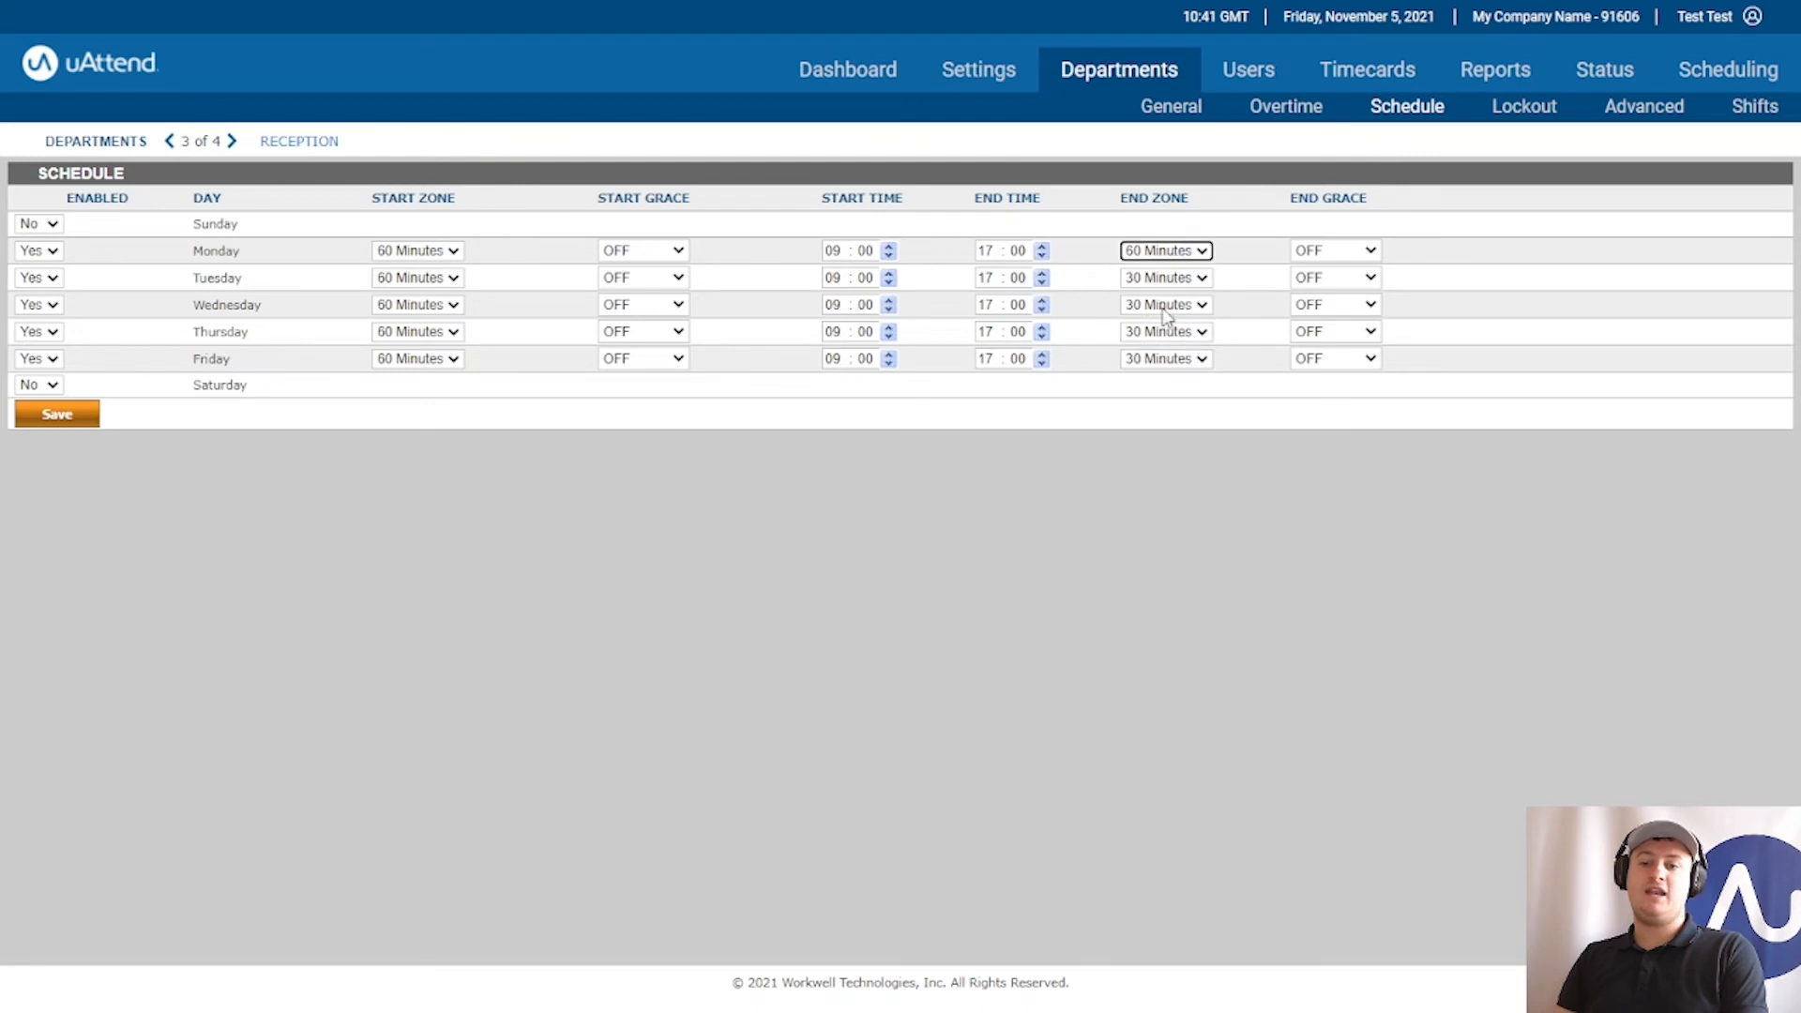
{"action": "left_click", "coordinate": [1160, 279]}
{"action": "left_click", "coordinate": [1163, 281]}
{"action": "left_click", "coordinate": [1180, 368]}
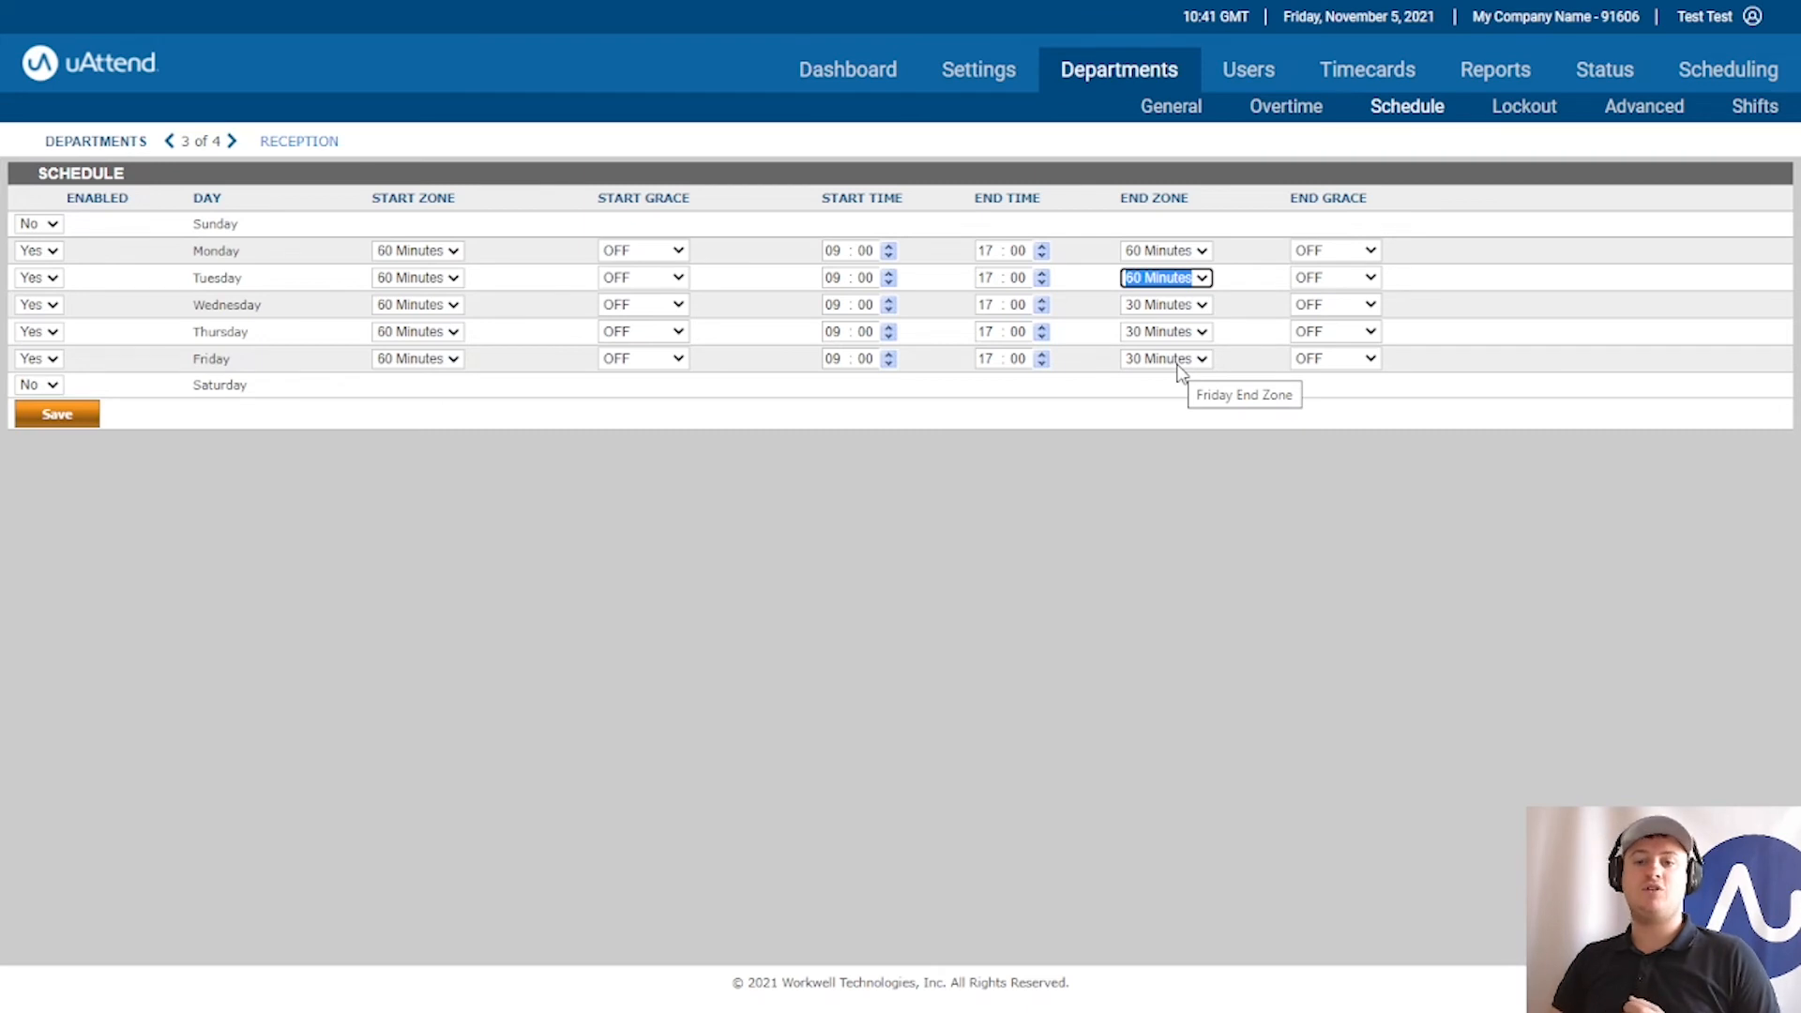
{"action": "left_click", "coordinate": [1163, 306]}
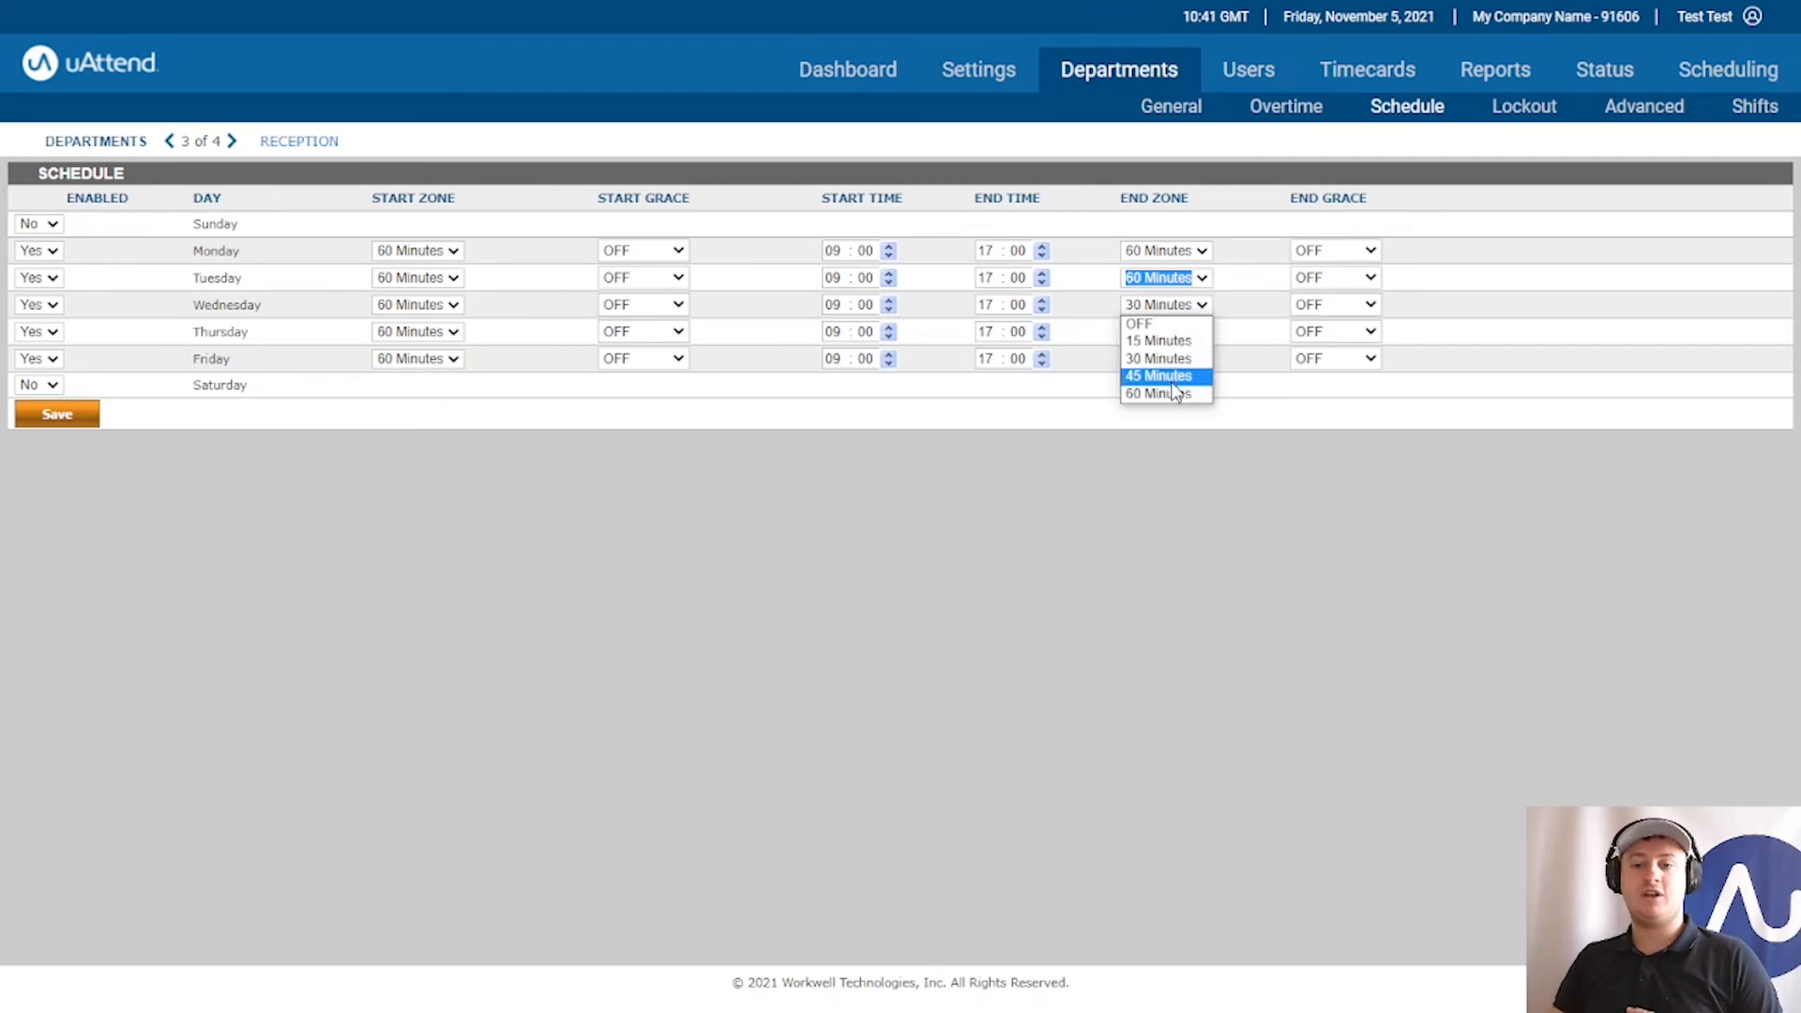
{"action": "left_click", "coordinate": [1173, 393]}
{"action": "left_click", "coordinate": [1161, 332]}
{"action": "left_click", "coordinate": [1172, 421]}
{"action": "left_click", "coordinate": [1163, 359]}
{"action": "left_click", "coordinate": [1167, 448]}
{"action": "left_click", "coordinate": [1105, 504]}
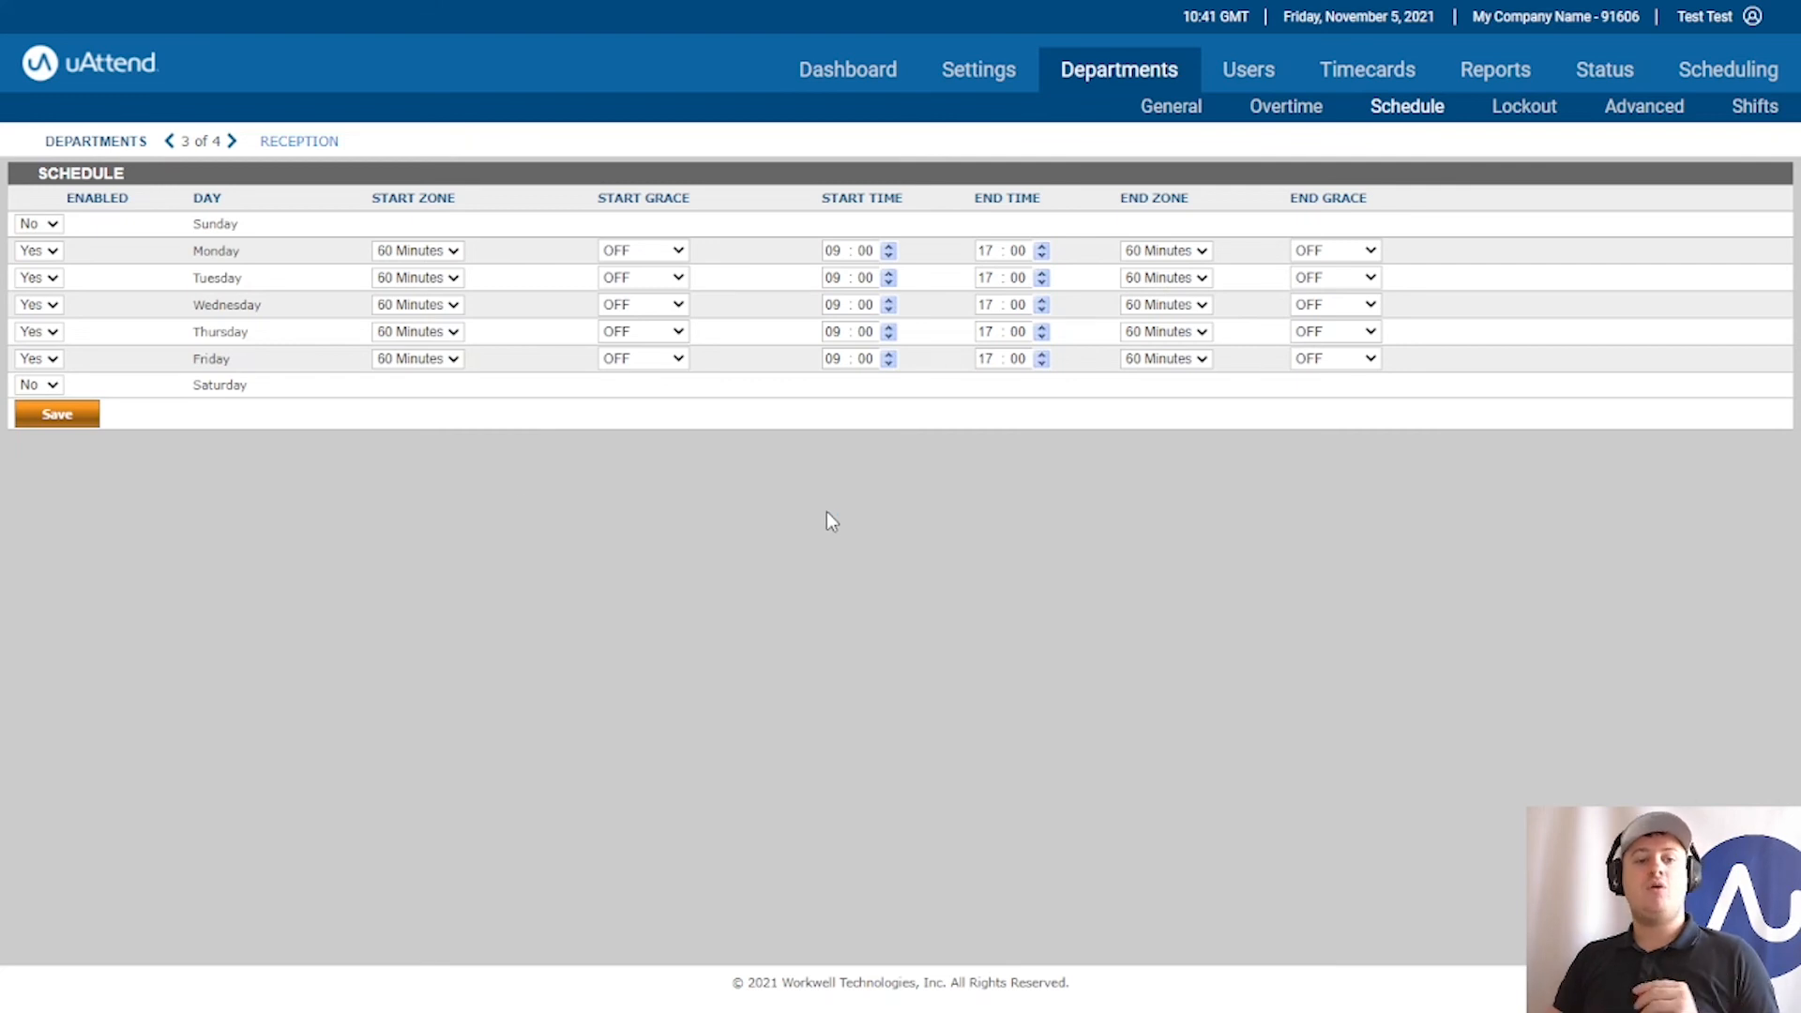
{"action": "left_click_drag", "start_coordinate": [249, 141], "coordinate": [370, 139]}
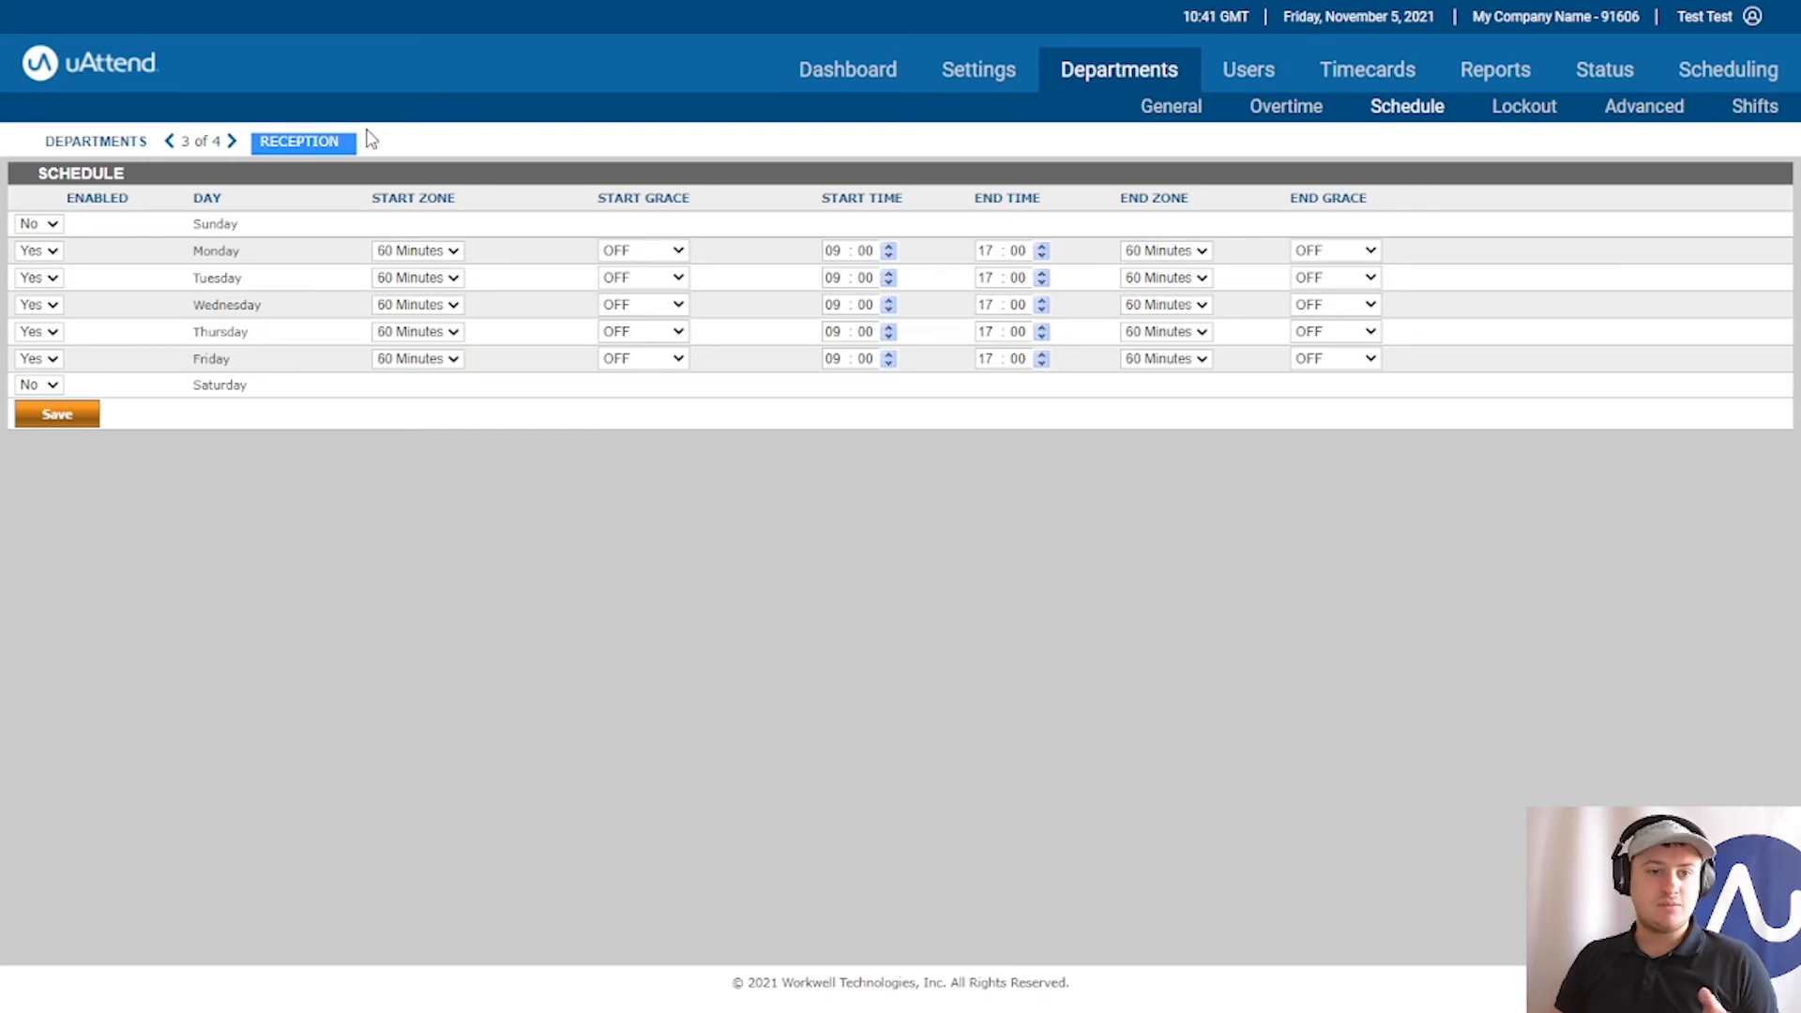
{"action": "left_click", "coordinate": [984, 533]}
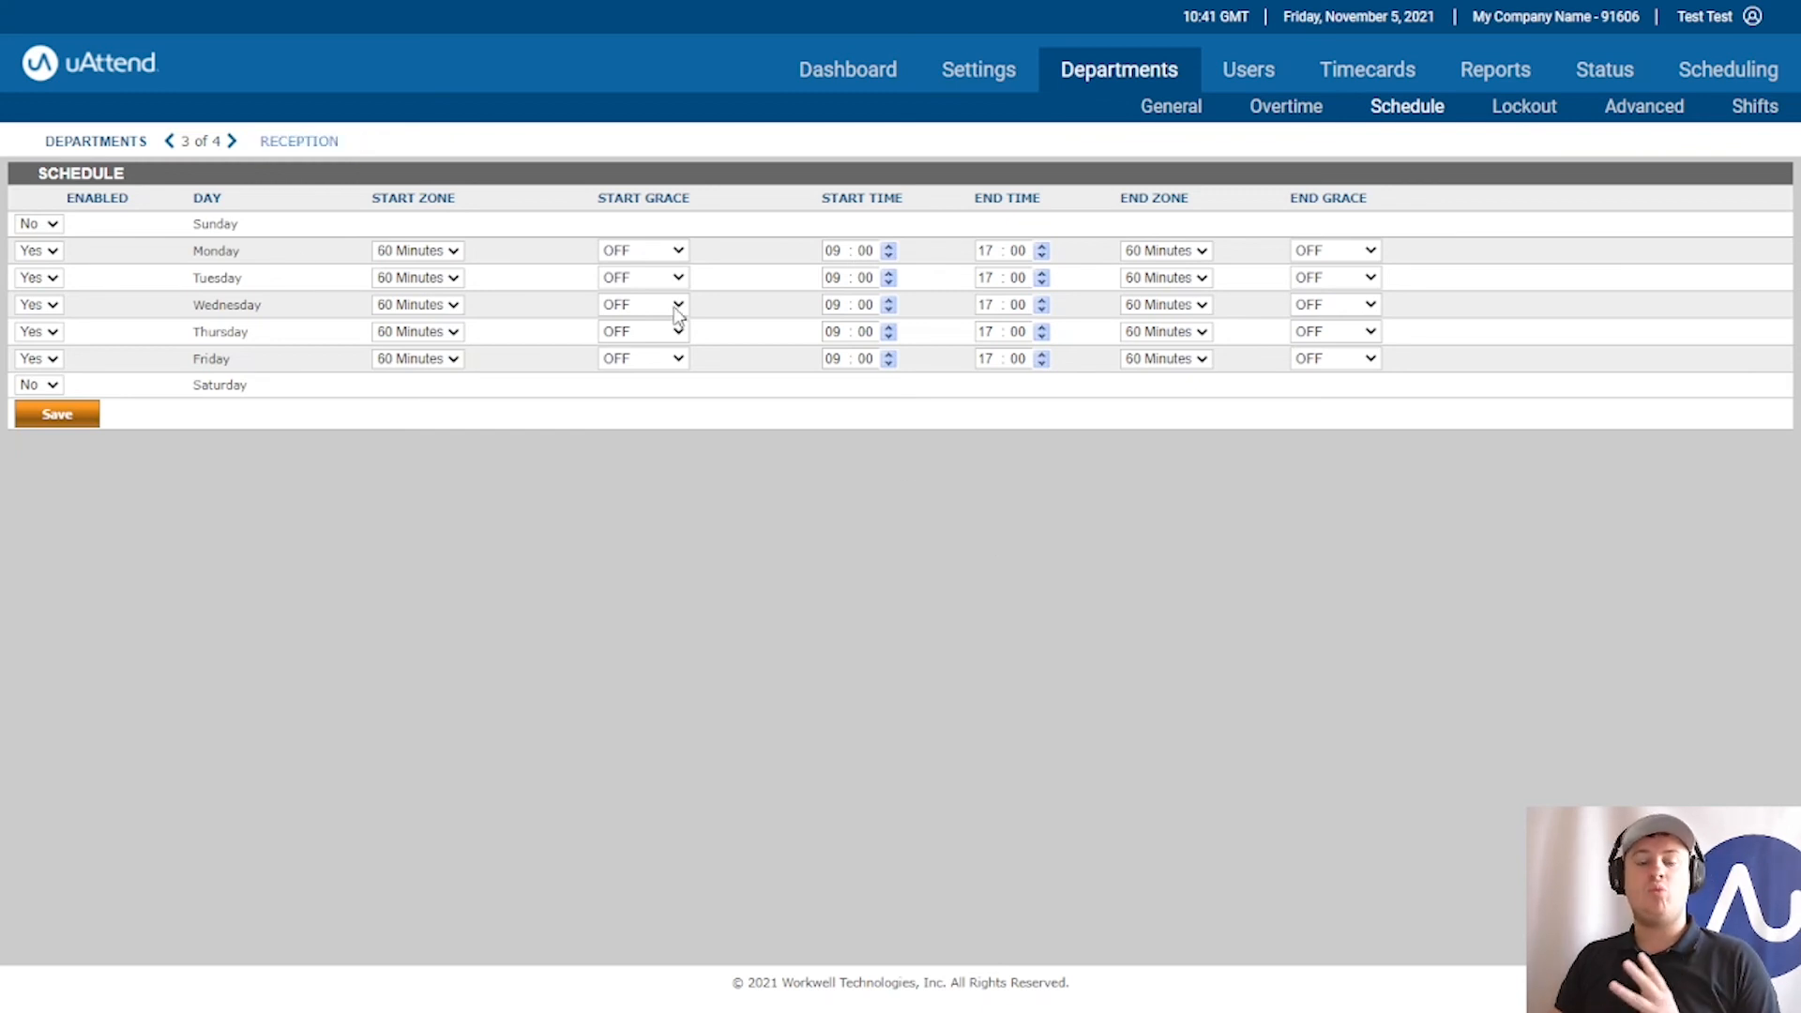